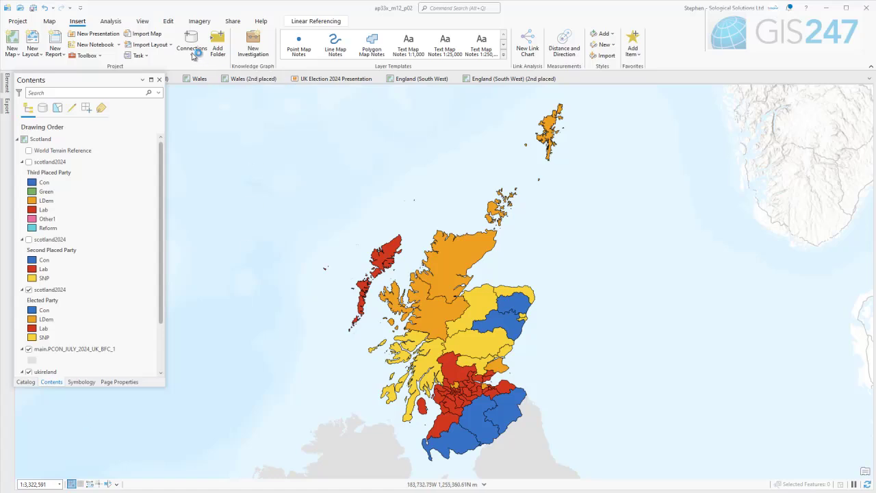
Step: Create a new presentation and pick England (South West) Default Extent as the new map page's source
click(103, 39)
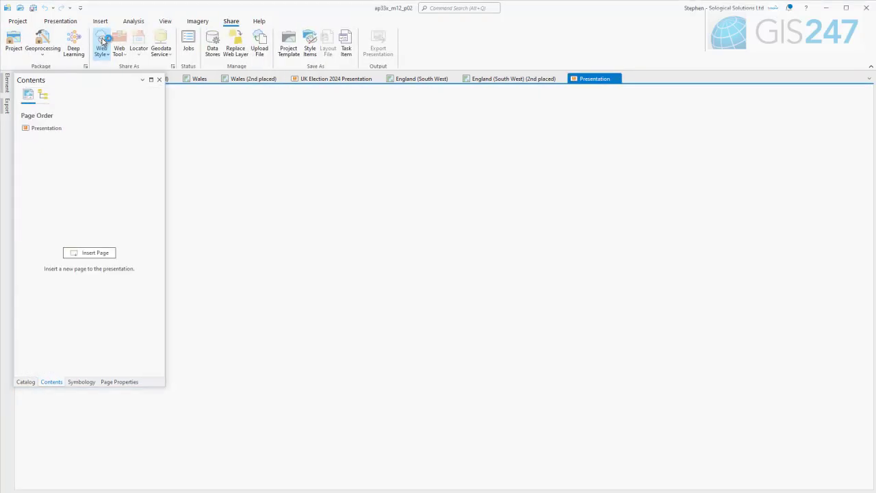
click(111, 254)
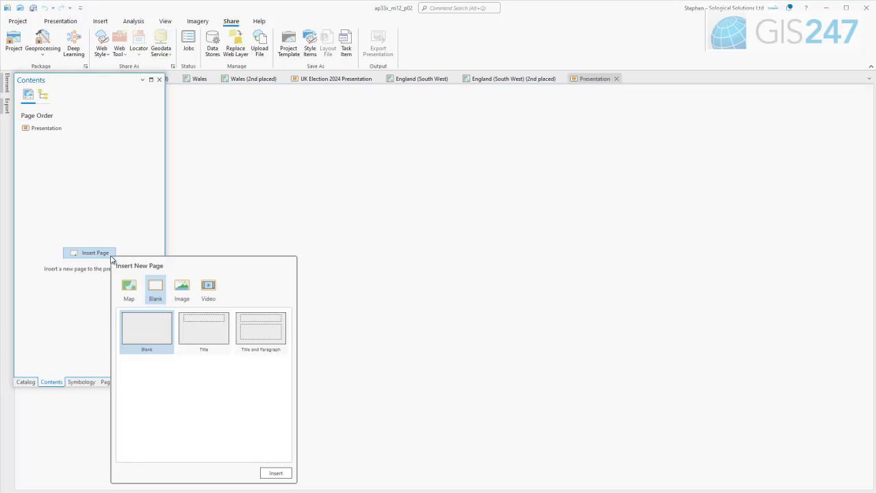
click(128, 288)
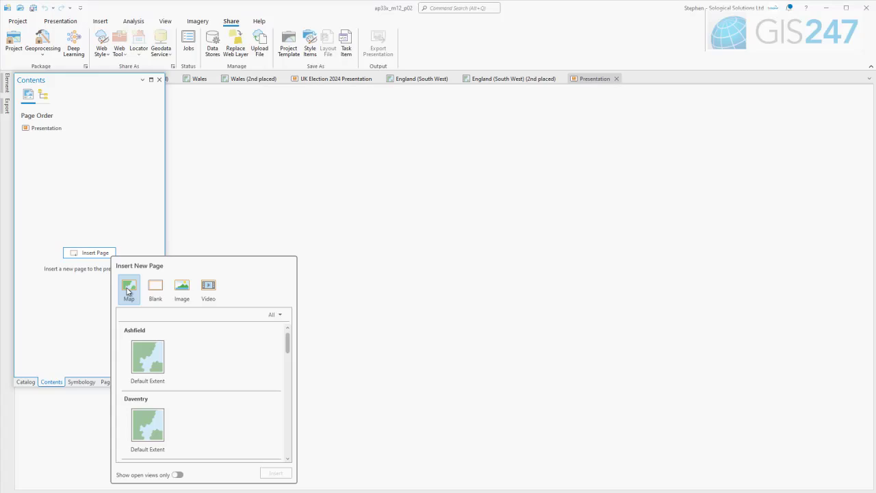
click(162, 292)
click(182, 291)
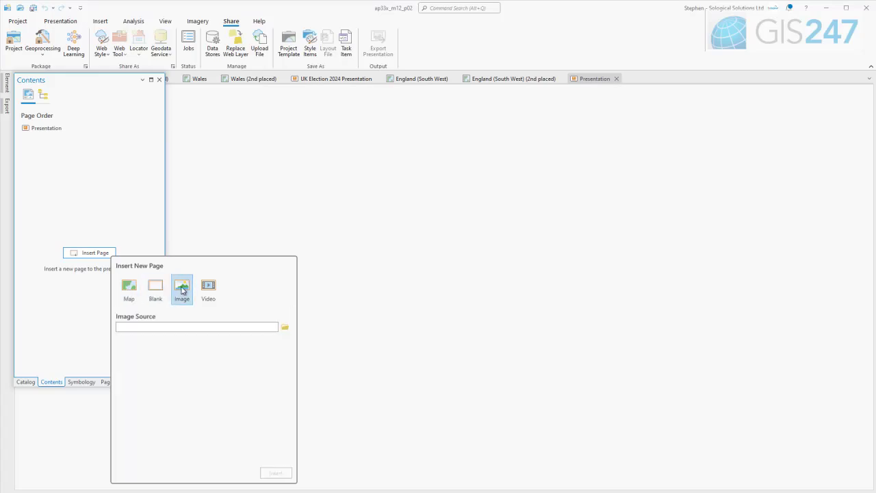
click(214, 288)
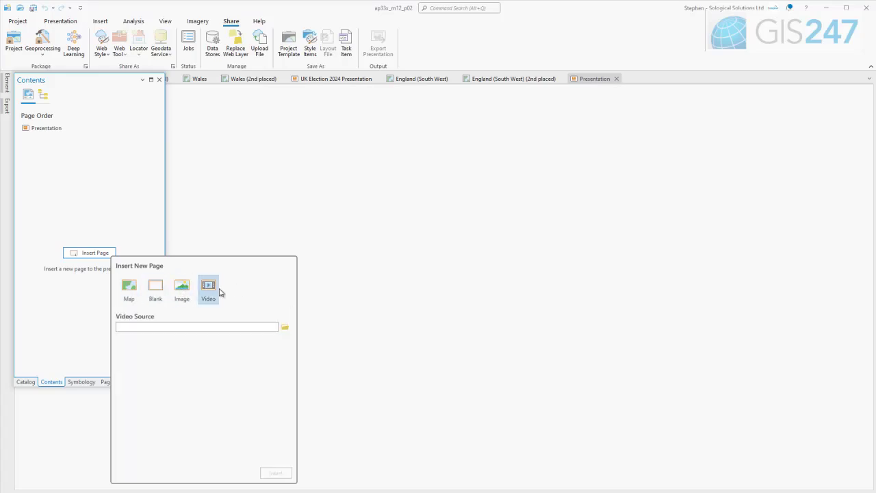
click(134, 288)
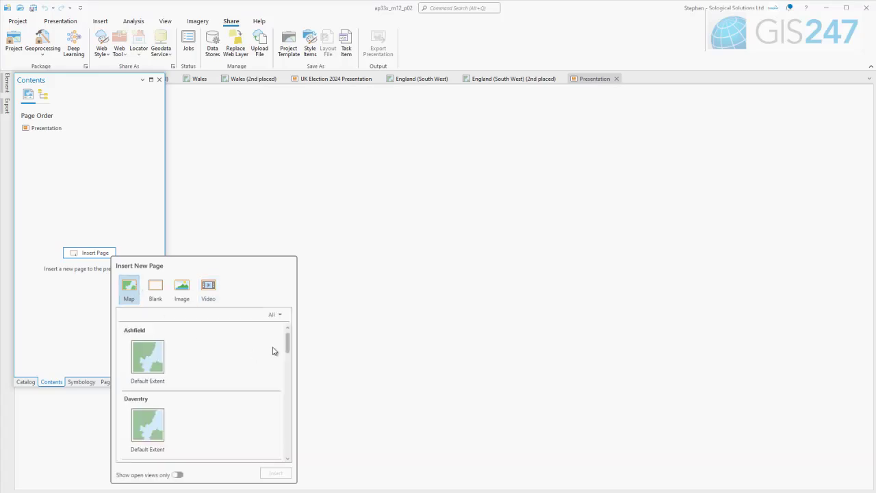
drag(288, 348, 295, 375)
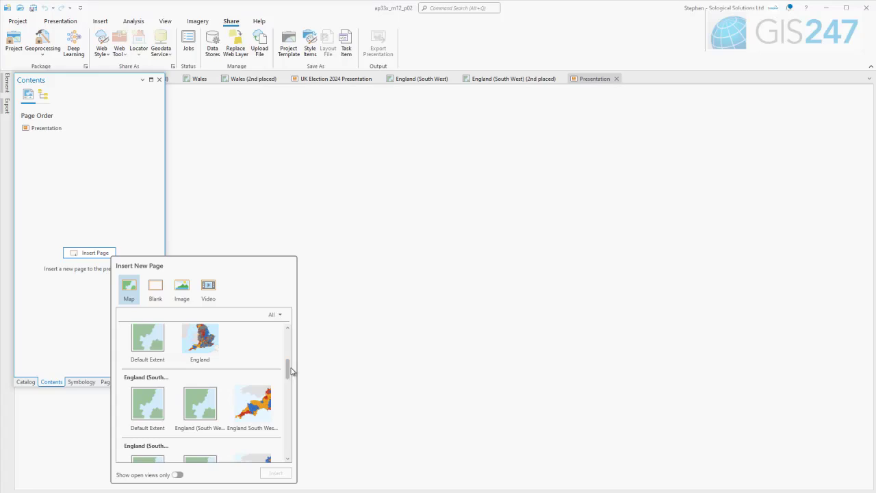
click(139, 413)
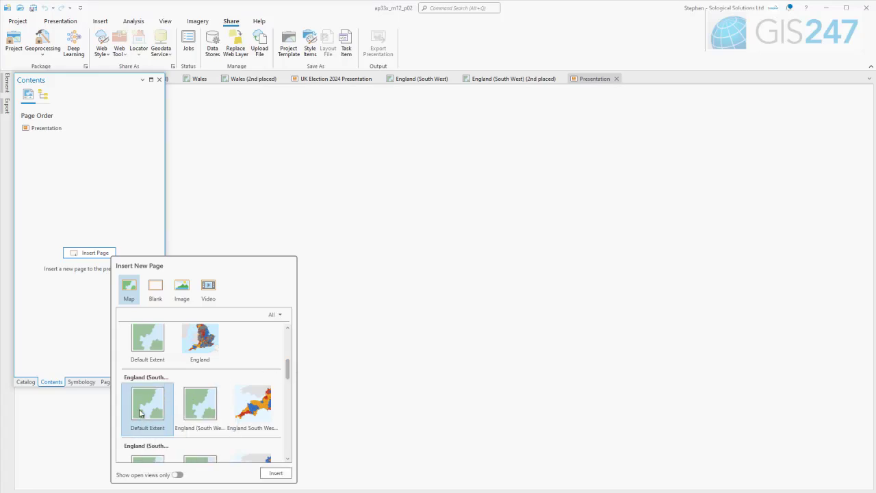
Step: Insert the South West map page and adjust the England (South West) map view
click(275, 473)
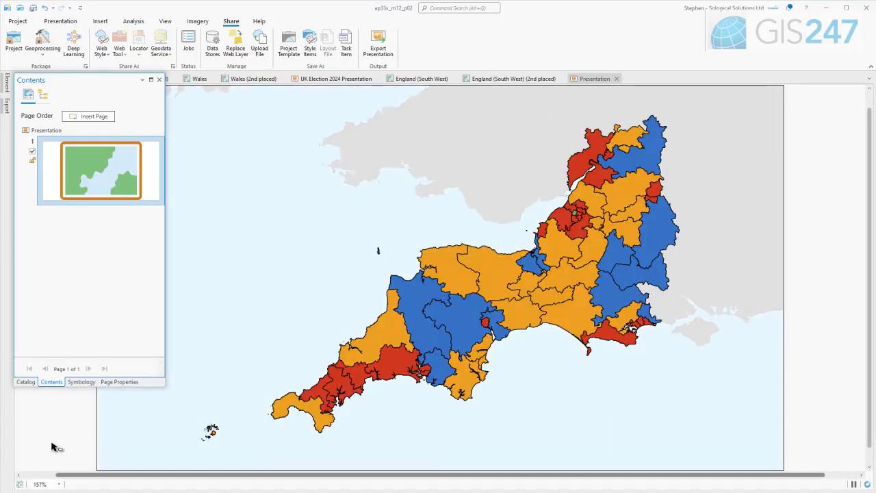
click(415, 81)
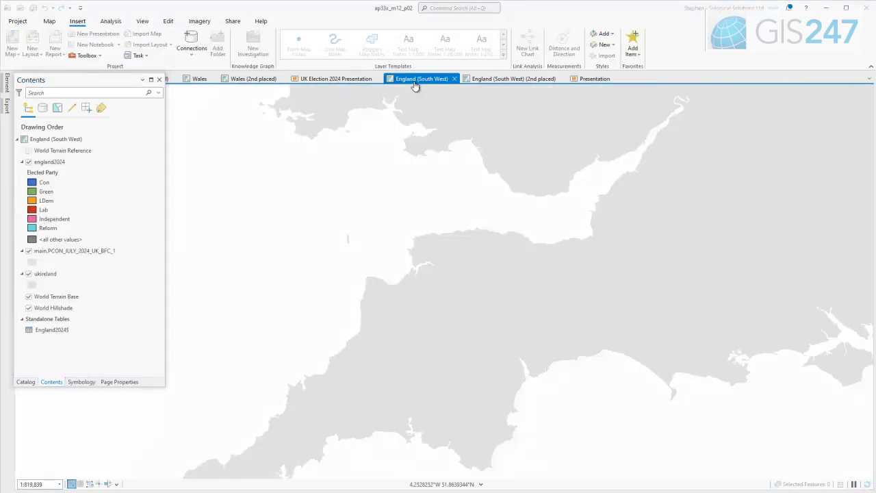
drag(375, 372, 356, 296)
scroll(309, 336, up, 4)
scroll(419, 297, down, 1)
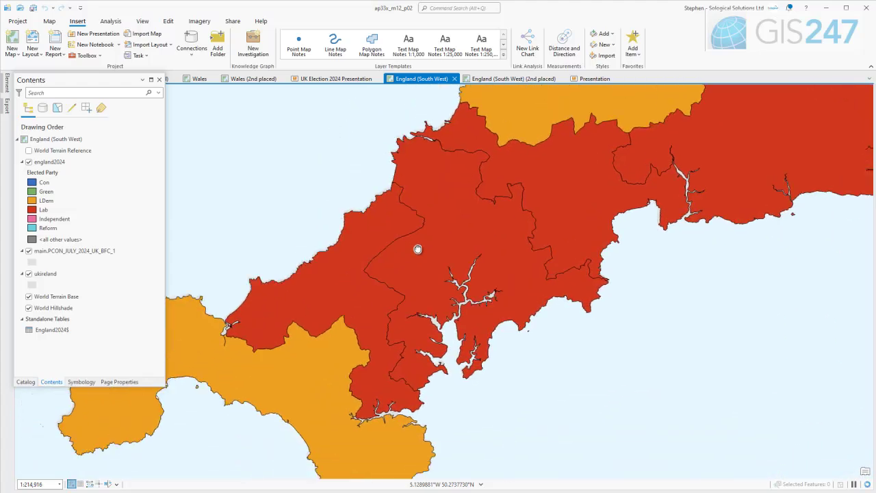
click(594, 79)
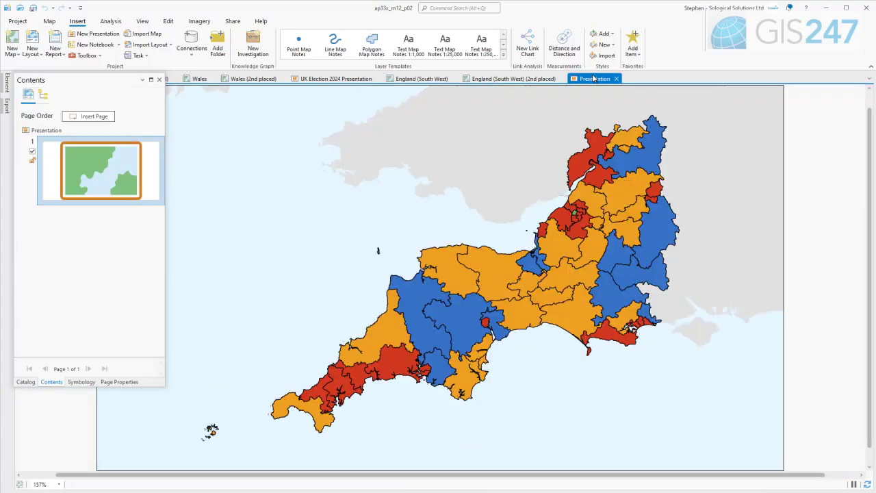
Step: Switch off the england2024 layer and check the now-grey map page
click(409, 80)
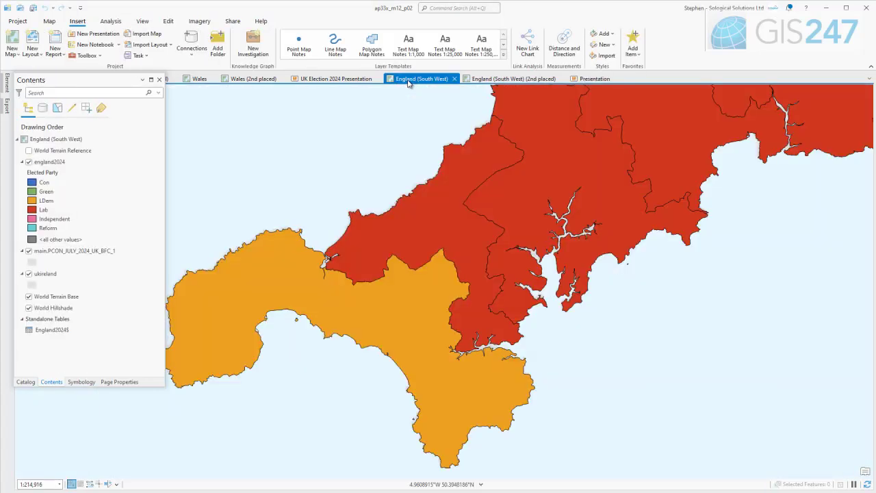
click(29, 162)
click(549, 81)
click(595, 79)
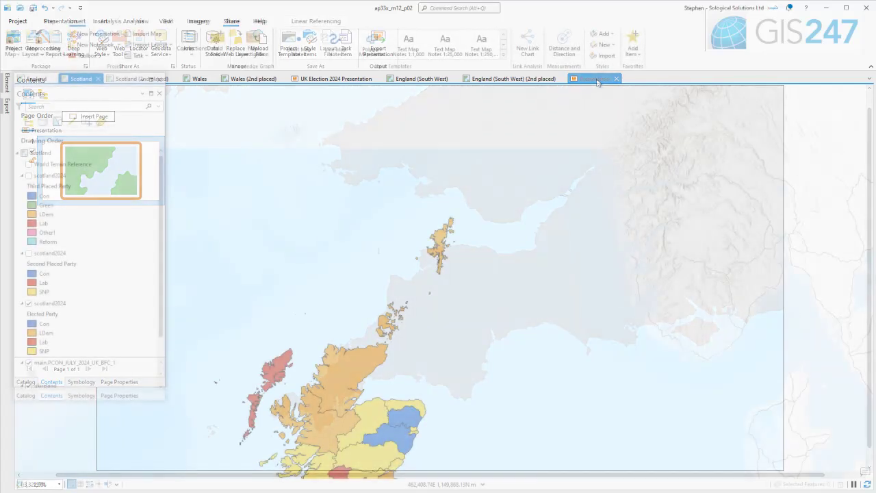
Step: Frame the Scotland map on Shetland and save that view as bookmark 'Shetland Islands'
scroll(451, 258, up, 5)
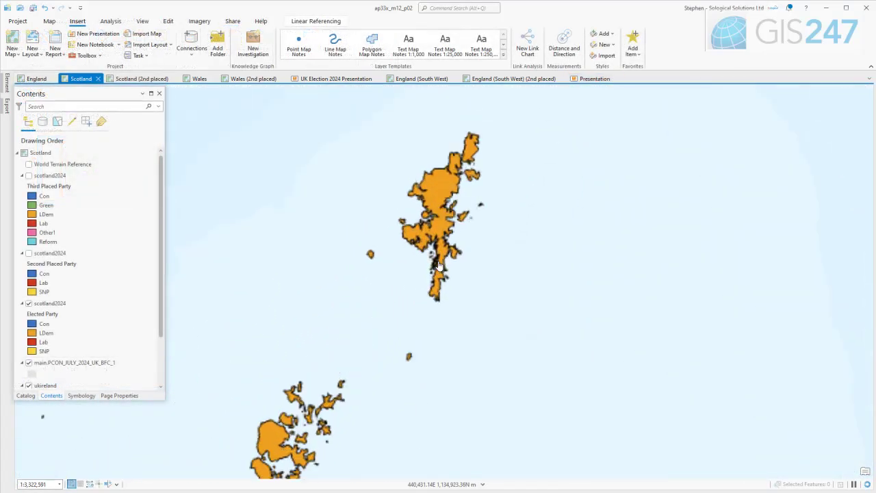
scroll(434, 310, down, 2)
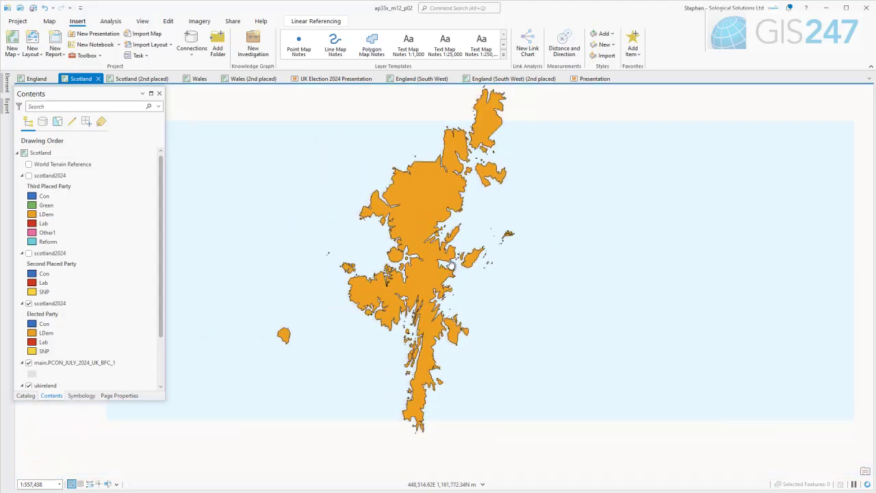
drag(451, 281, 454, 268)
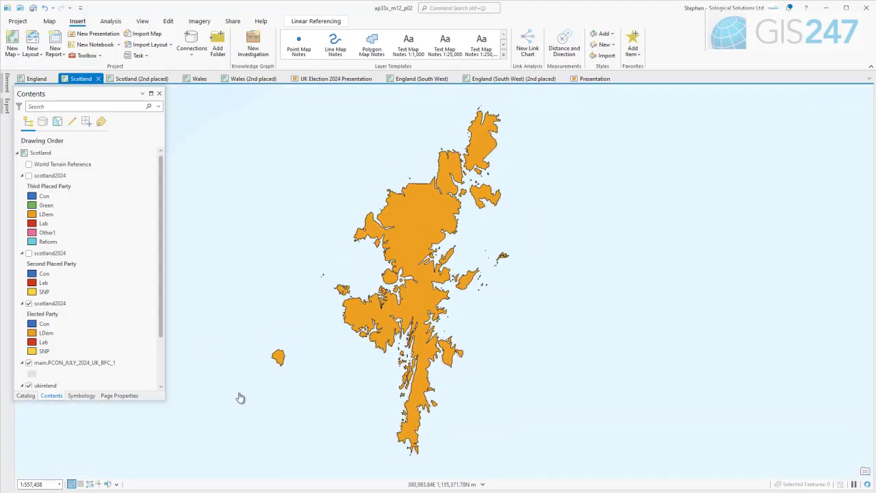
click(50, 23)
click(120, 53)
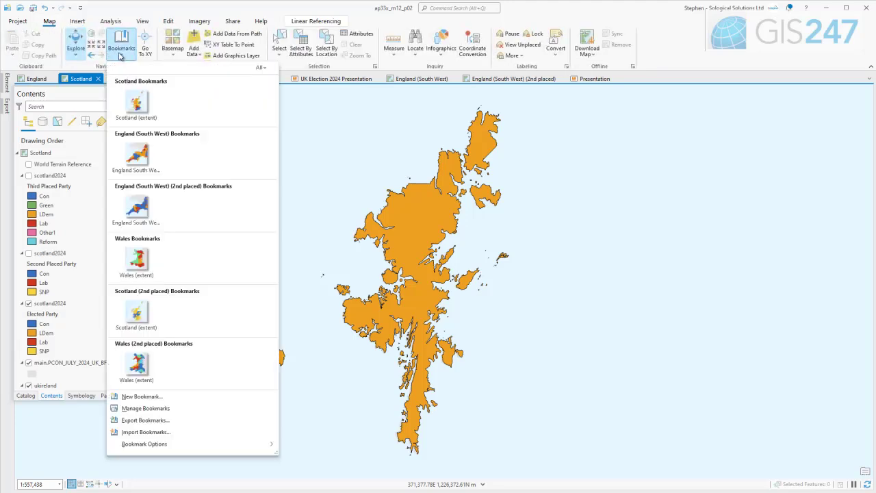
click(168, 396)
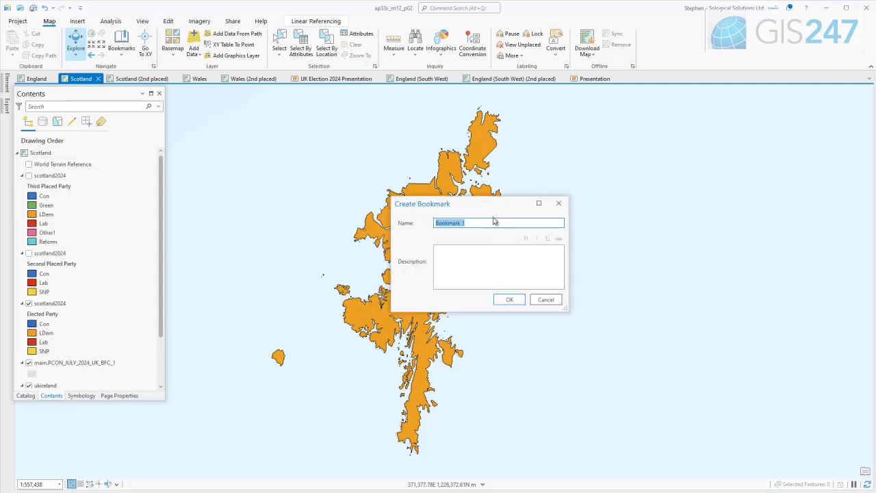
text(Shetland Island)
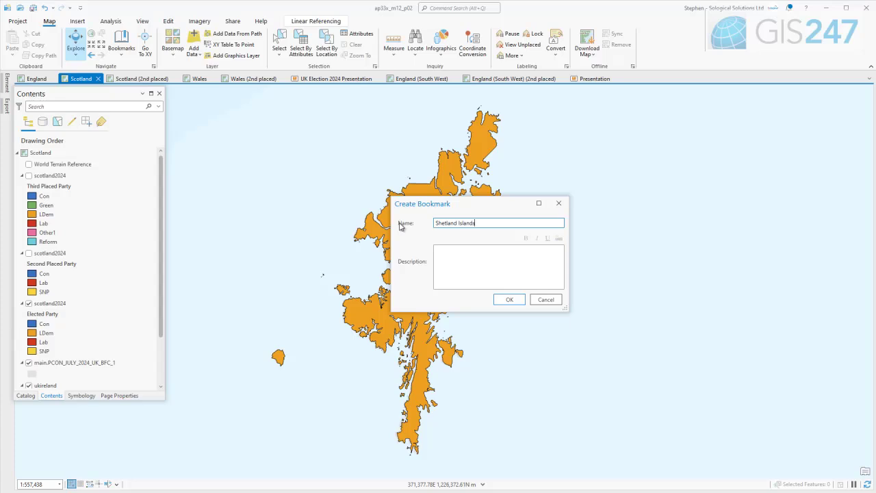
text(s)
click(509, 299)
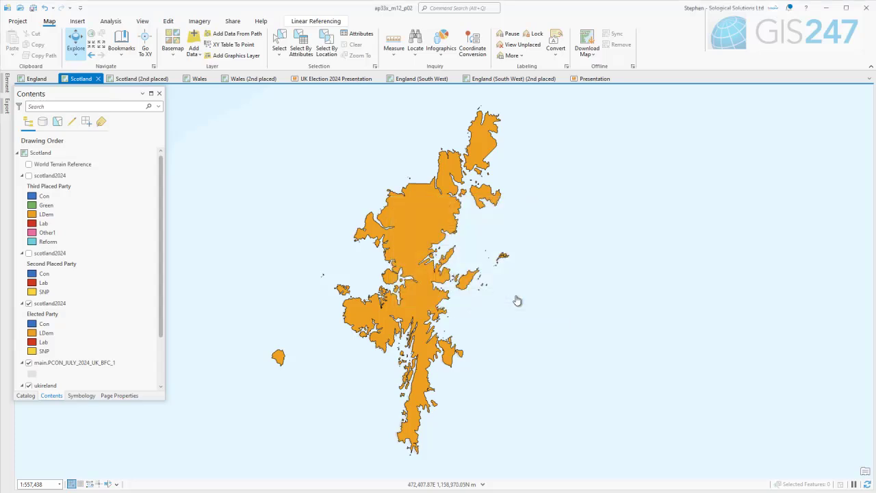
Step: Create Presentation1 with a first map page from the Shetland Islands bookmark
click(77, 22)
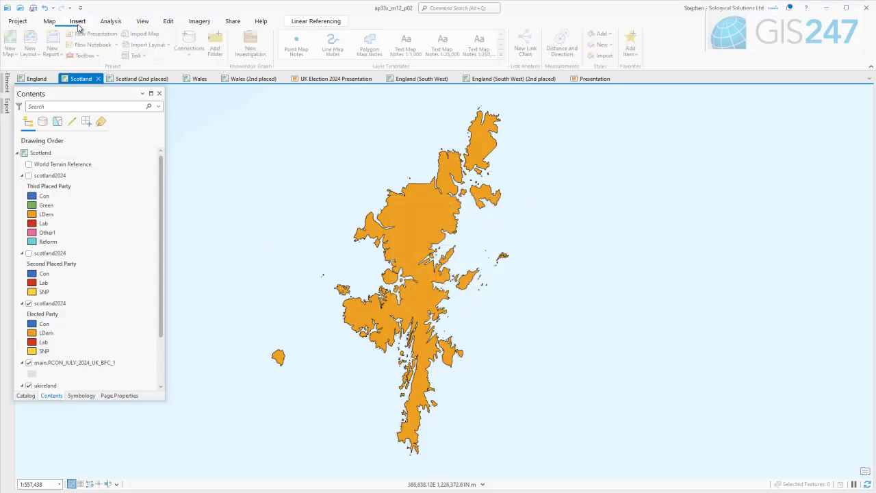
click(96, 32)
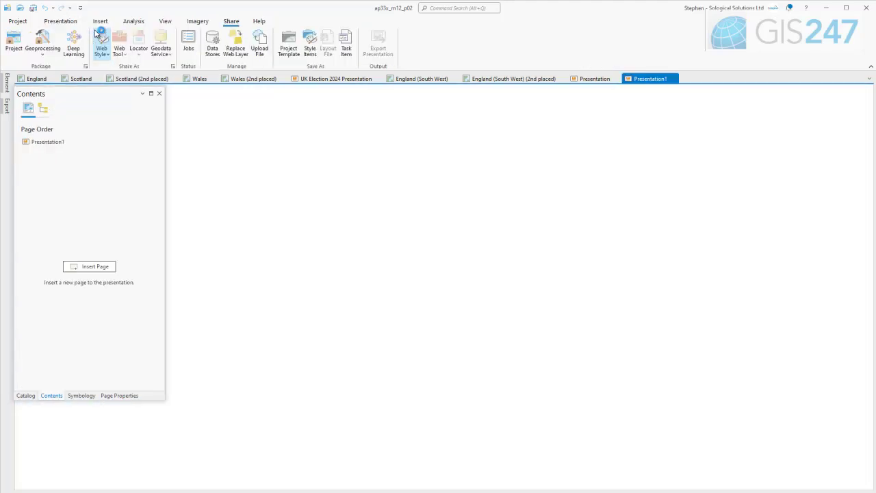
click(88, 266)
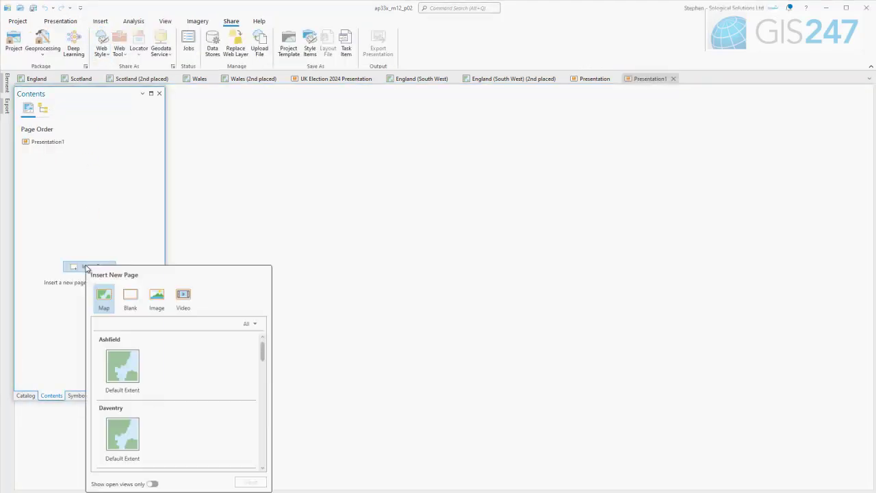
drag(262, 351, 262, 401)
click(128, 429)
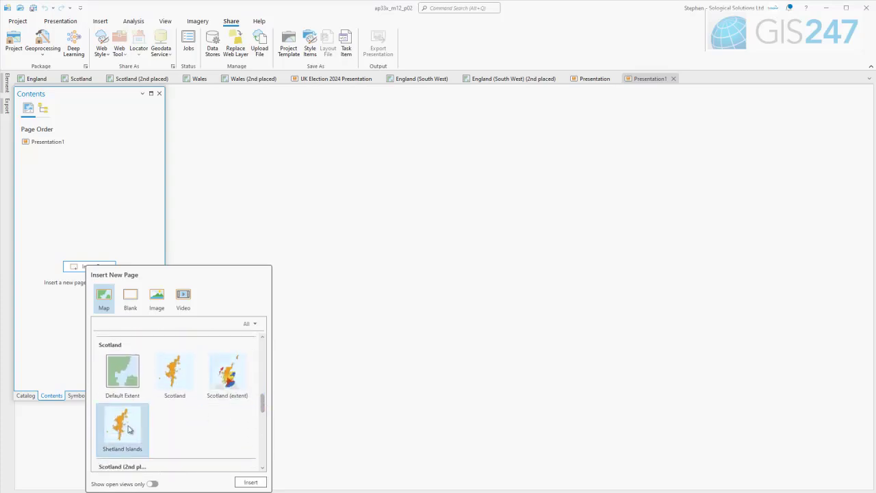
click(249, 483)
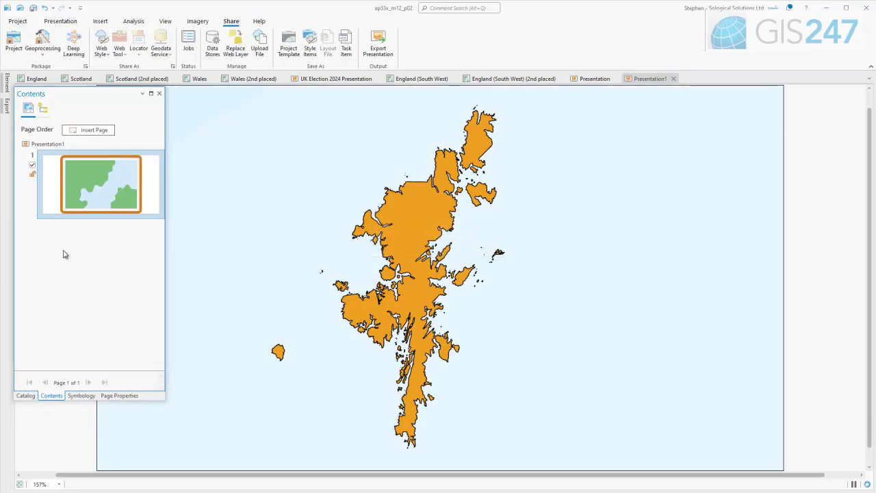
Step: Give page 1 a blue background and 2% top and bottom margins, keeping the Scotland map
right_click(106, 191)
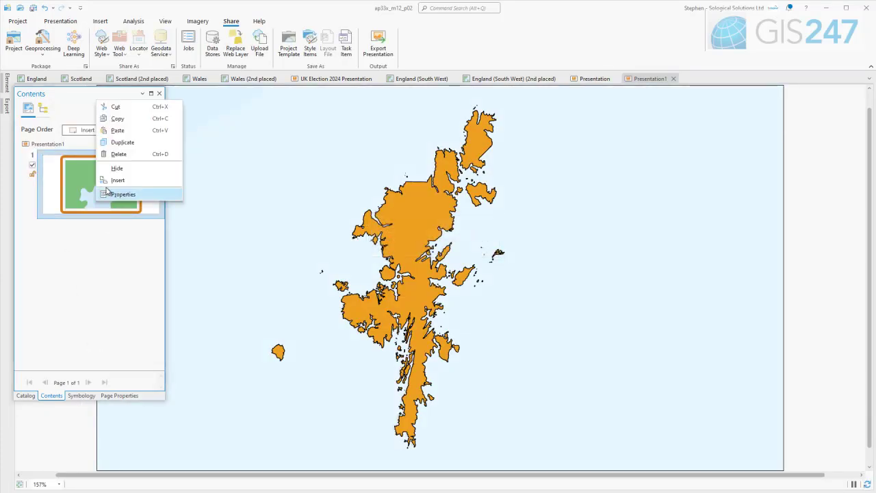
click(144, 195)
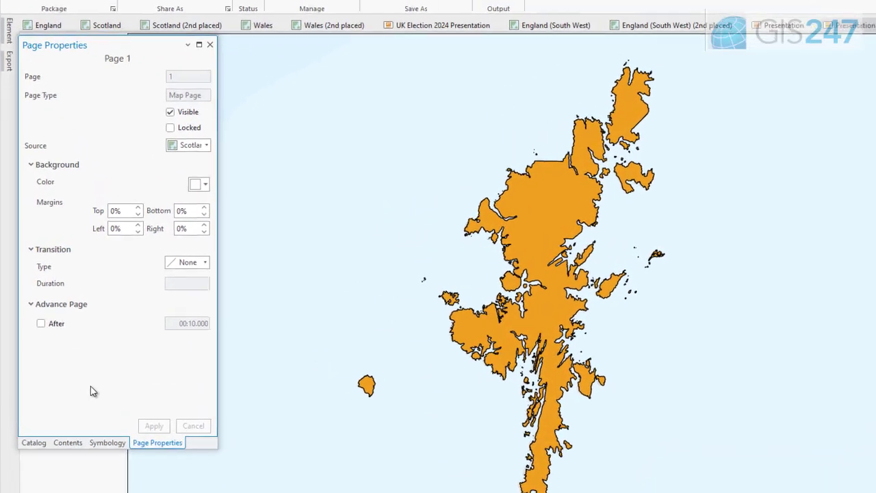
click(221, 139)
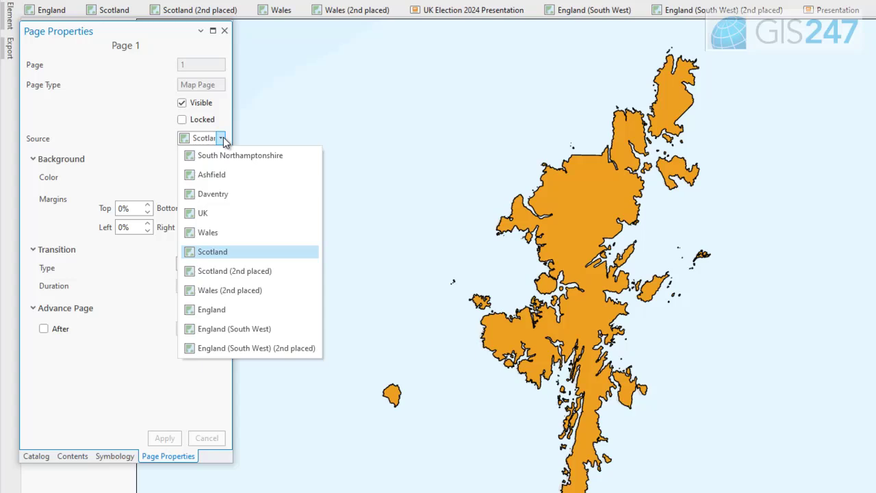
click(221, 138)
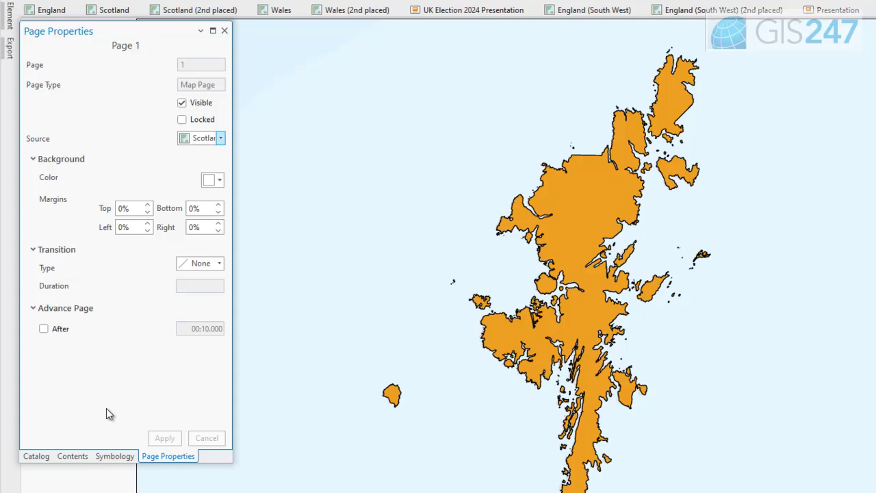
click(223, 184)
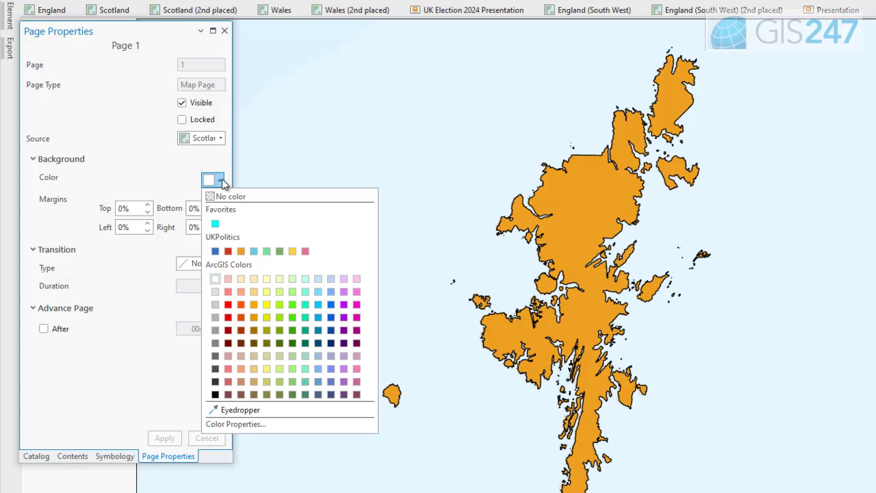
click(215, 250)
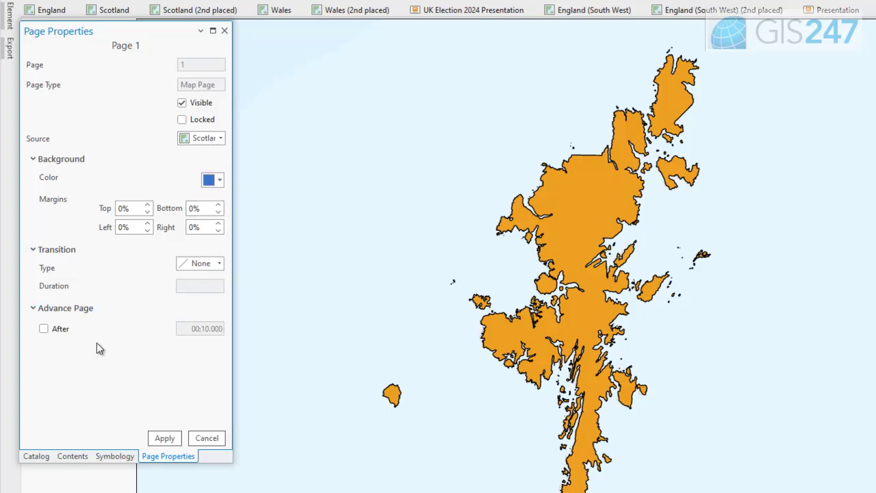
double_click(147, 205)
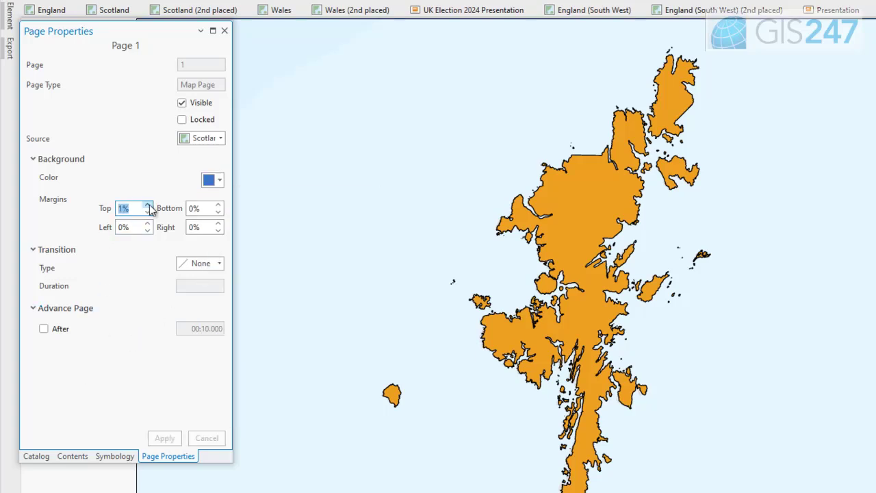
double_click(219, 205)
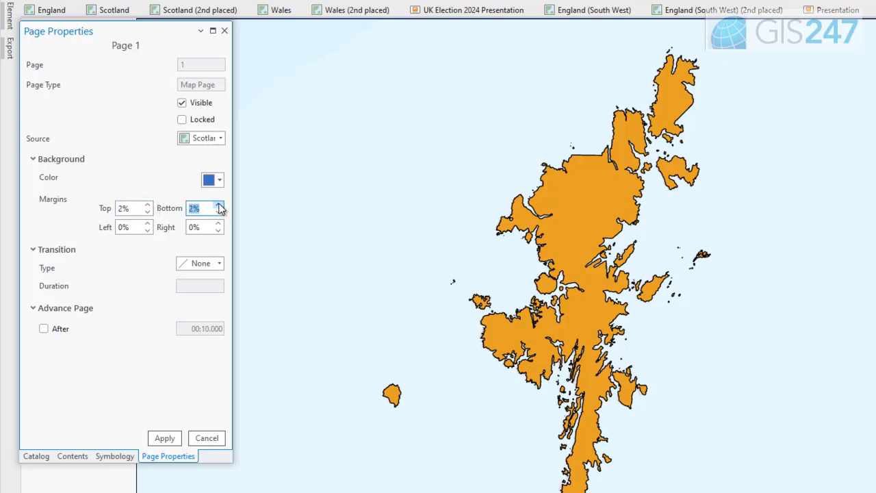
click(175, 442)
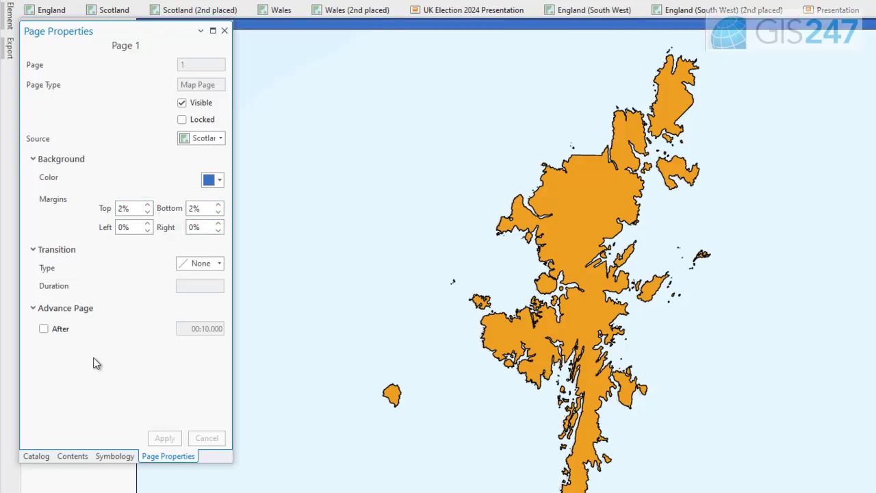
Step: Give page 1 a Swipe transition and auto-advance after 00:04.000 seconds
click(220, 264)
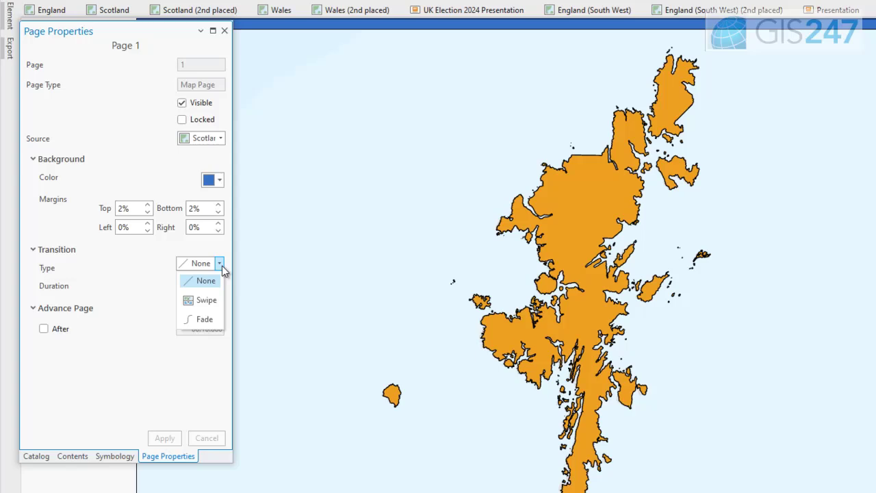
click(211, 300)
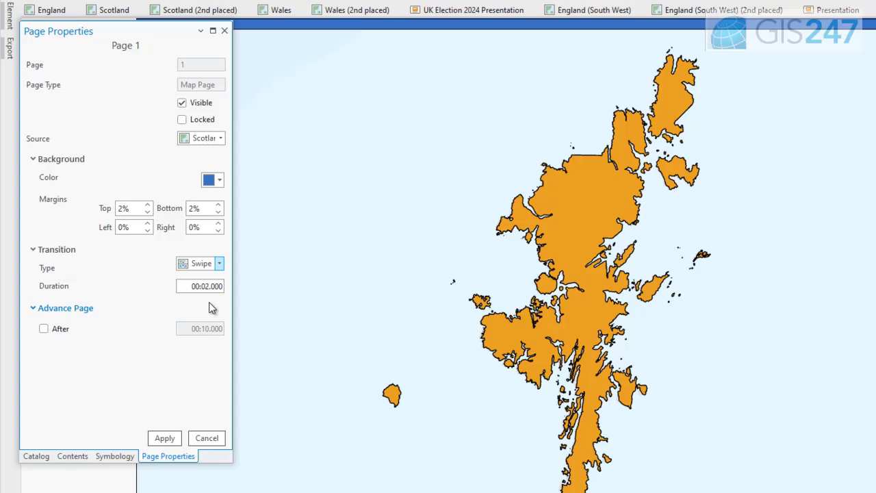
click(58, 329)
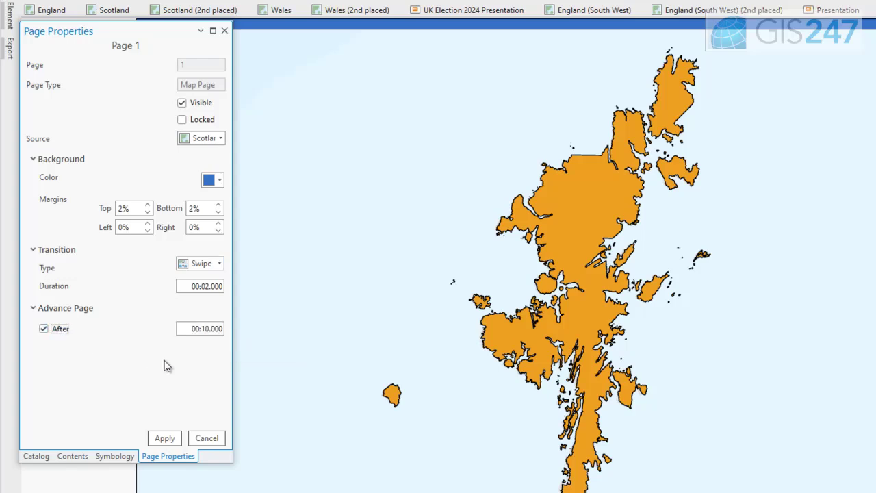
click(203, 329)
key(BackSpace)
key(BackSpace)
text(4)
key(Return)
Step: Apply the transition settings, then bring up the Blank page layouts for a new page
click(176, 439)
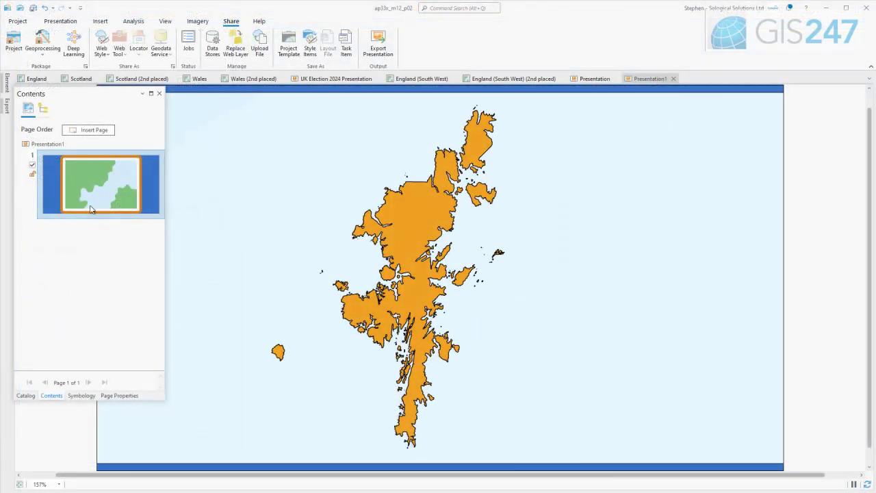
click(91, 130)
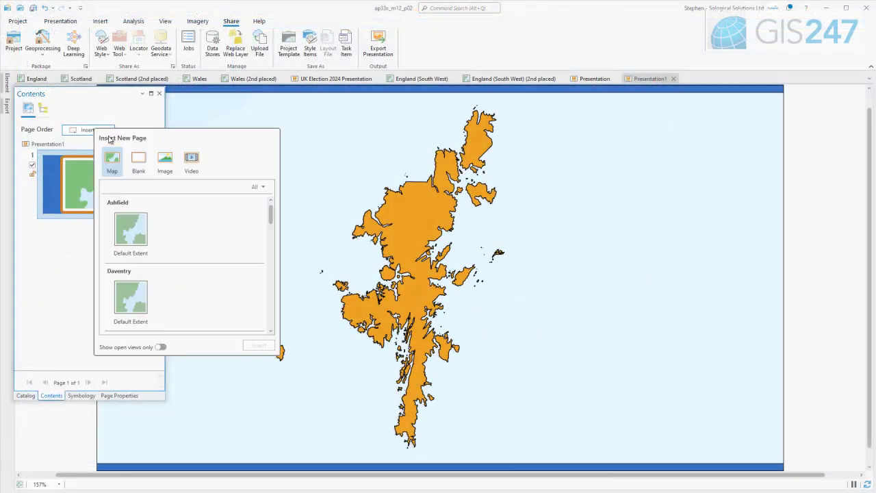
click(139, 161)
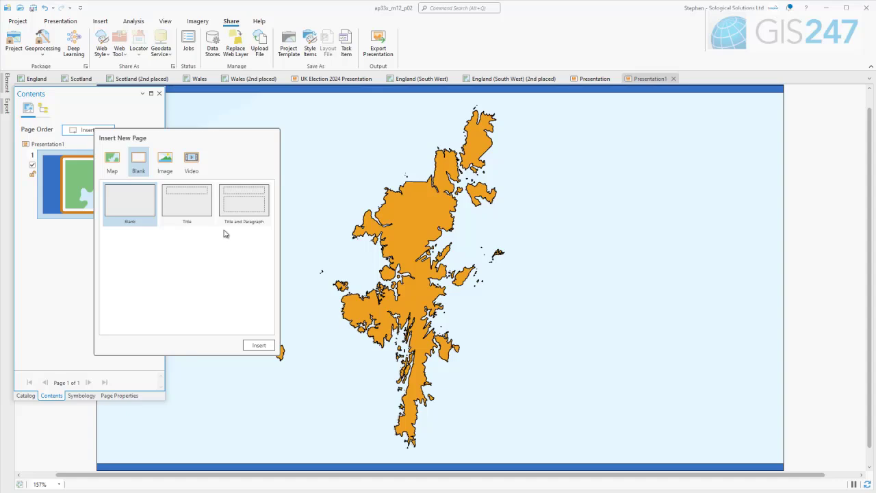
Step: Insert a Title and Paragraph page and title it 'Shetland Islands'
click(228, 203)
click(263, 346)
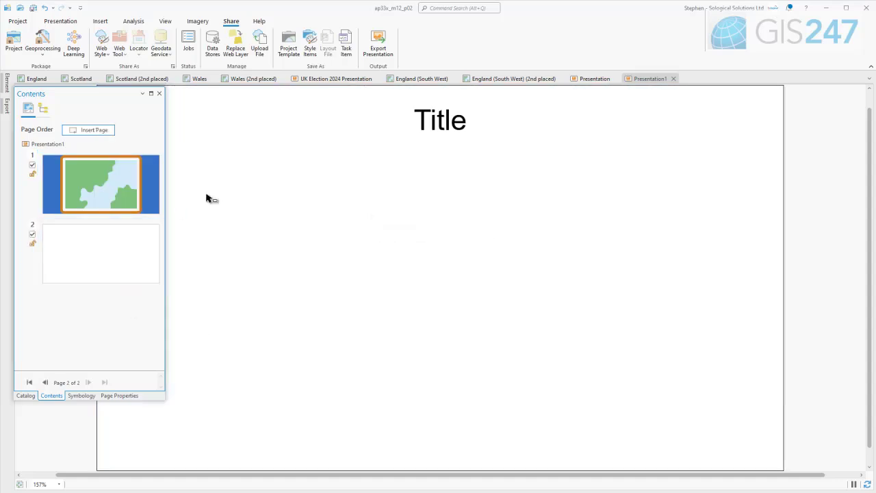
double_click(442, 125)
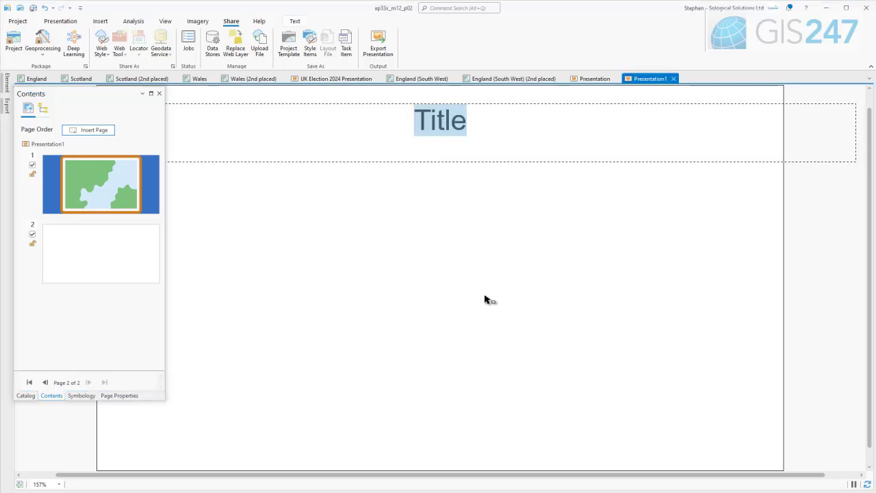
text(Shetland Islands)
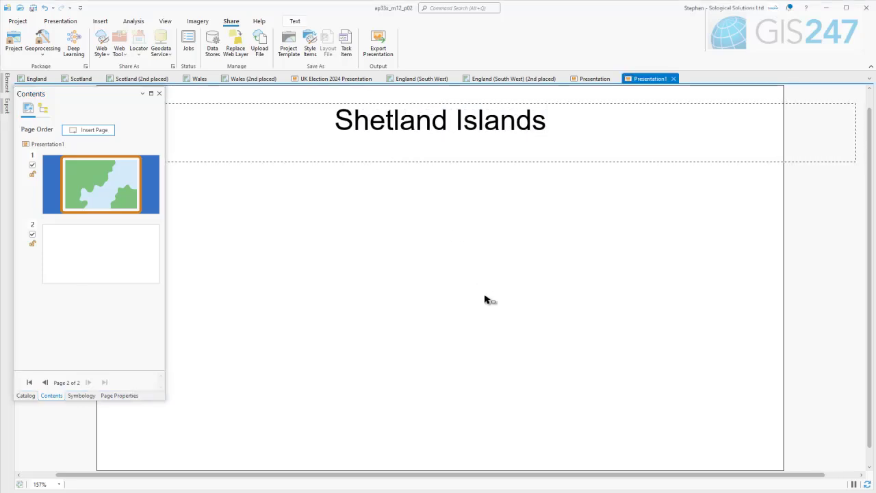
key(Escape)
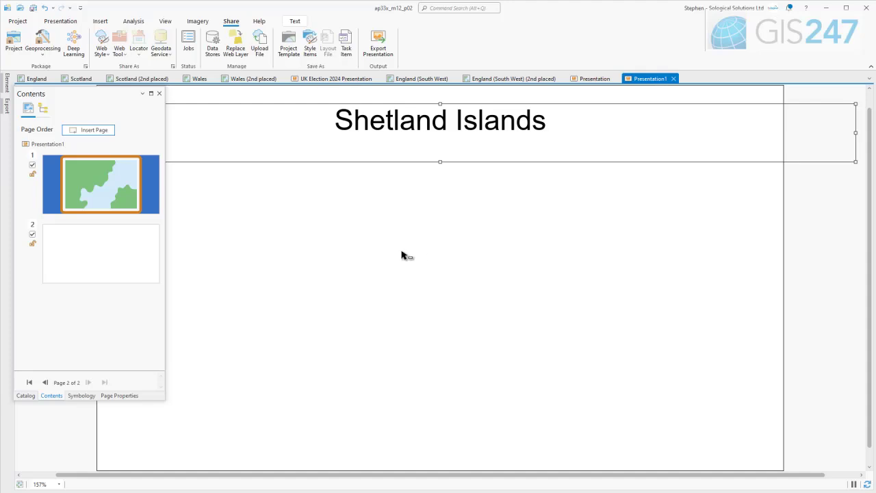
Step: Replace the paragraph placeholder with the pasted Shetland archipelago description
right_click(402, 255)
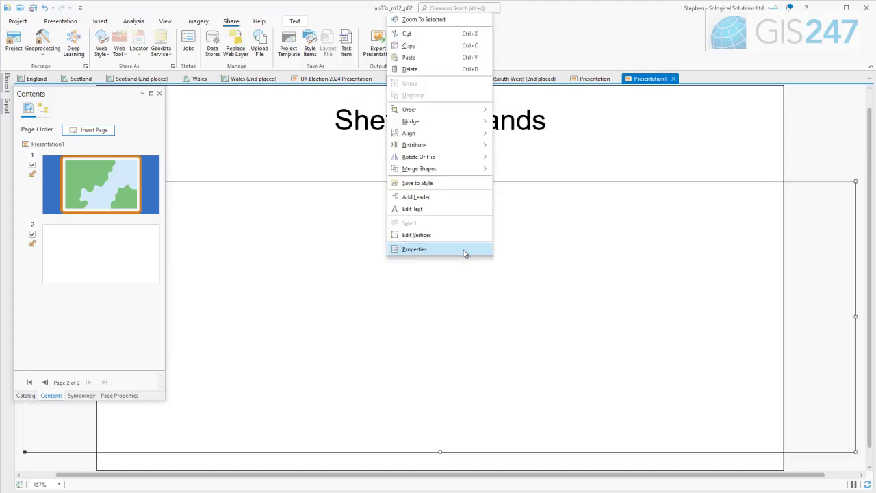
click(414, 249)
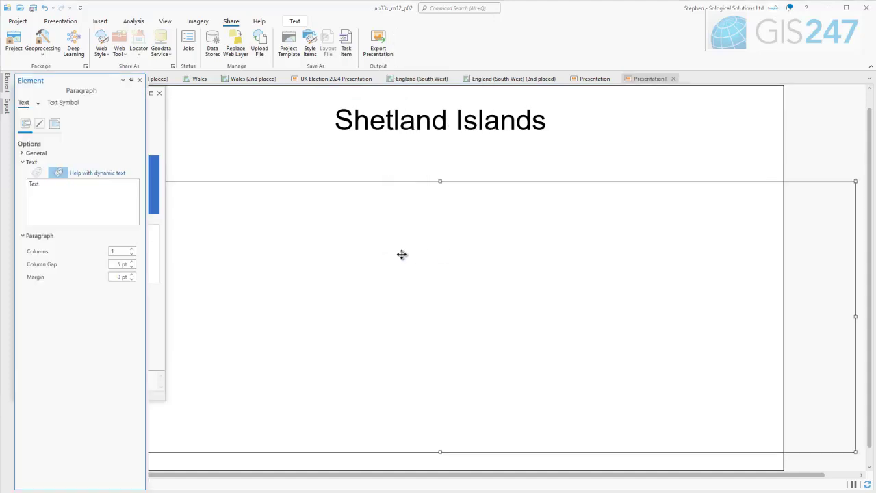
drag(68, 205, 8, 186)
text(Shetland, also called the Shetland Islands, is an archipelago in Scotland lying between Orkney, the Faroe Islands, and Norway. It is the northernmost region of the United Kingdom.)
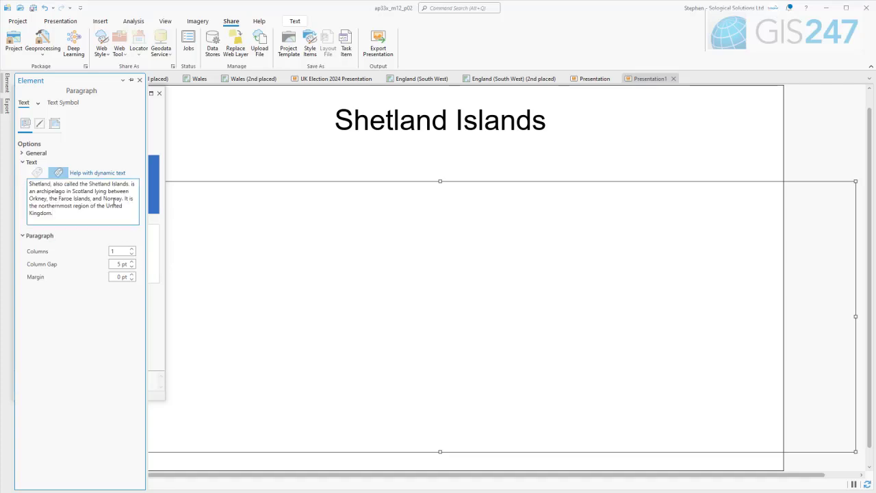
click(92, 370)
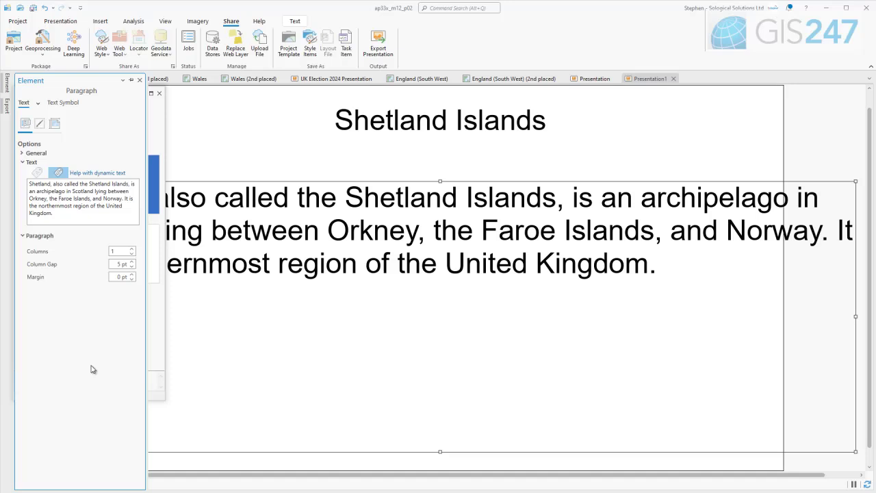
Step: Set the paragraph text size to 24 pt
click(68, 104)
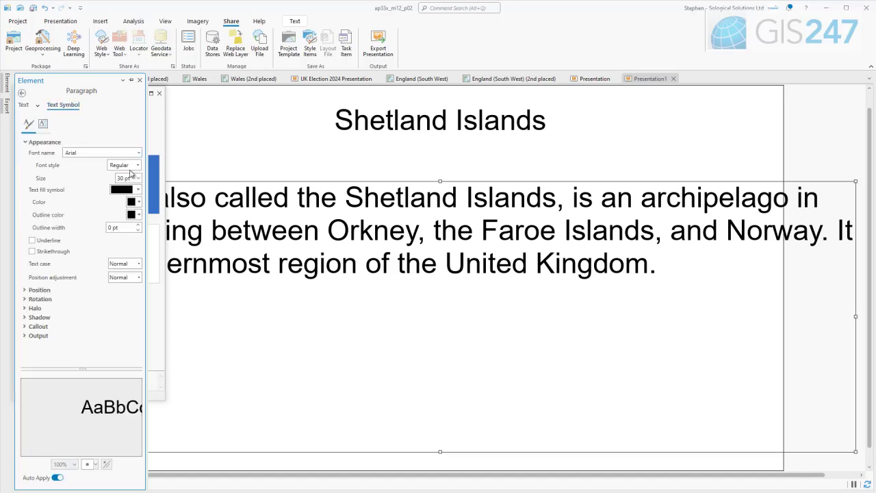
click(138, 178)
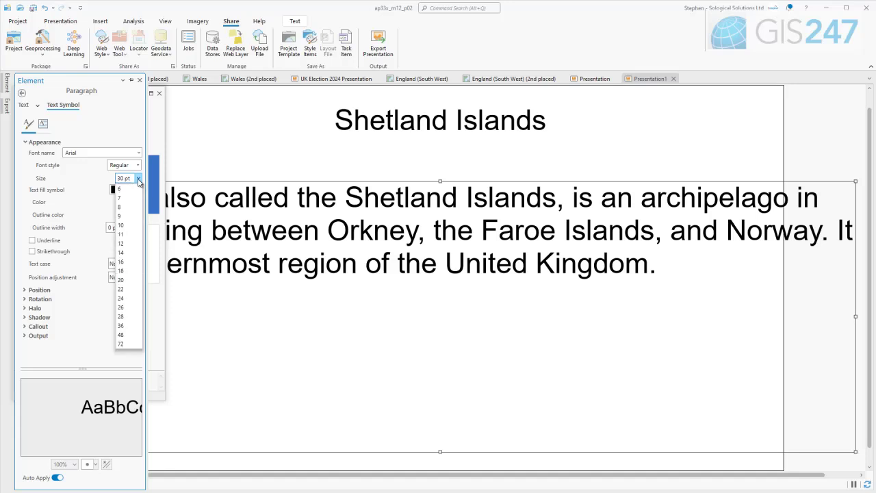
click(127, 298)
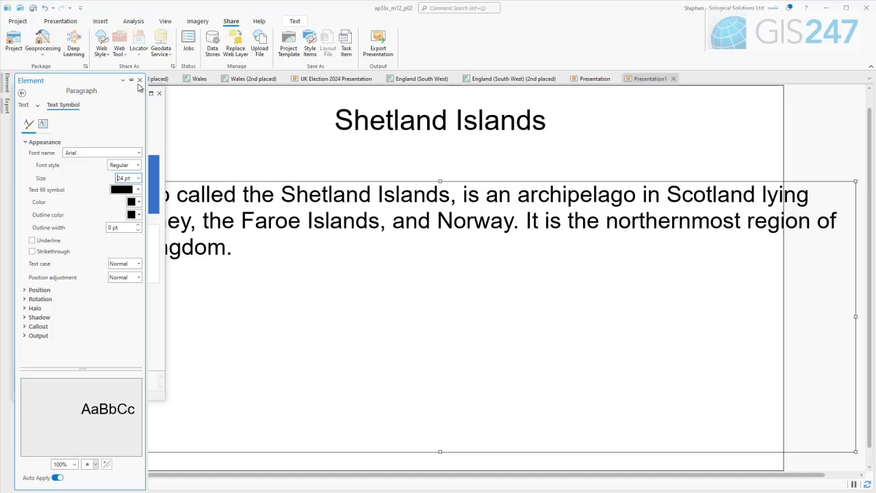
Step: Drag in the paragraph frame's left and right edges so the text rewraps within the page
drag(99, 94, 377, 481)
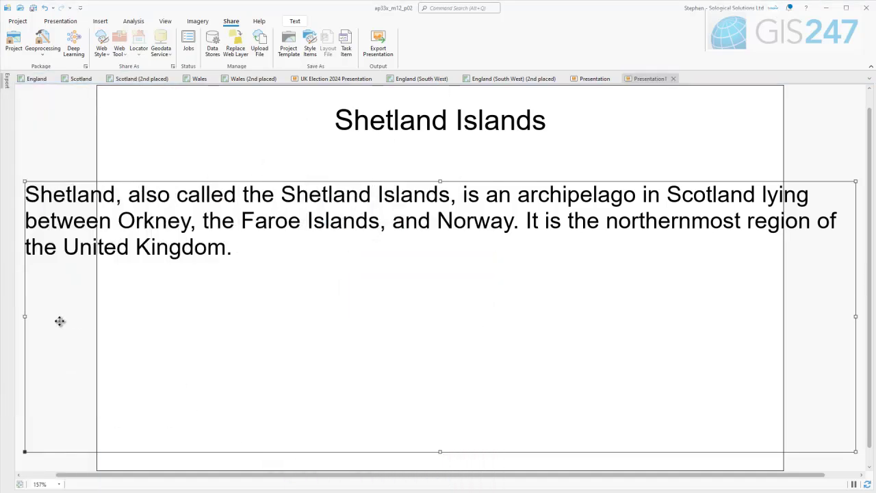
drag(24, 317, 103, 316)
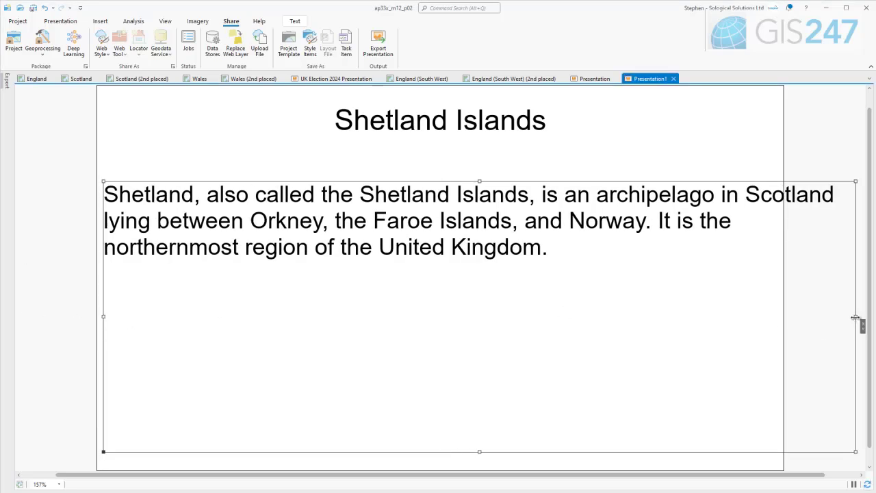
drag(856, 317, 768, 319)
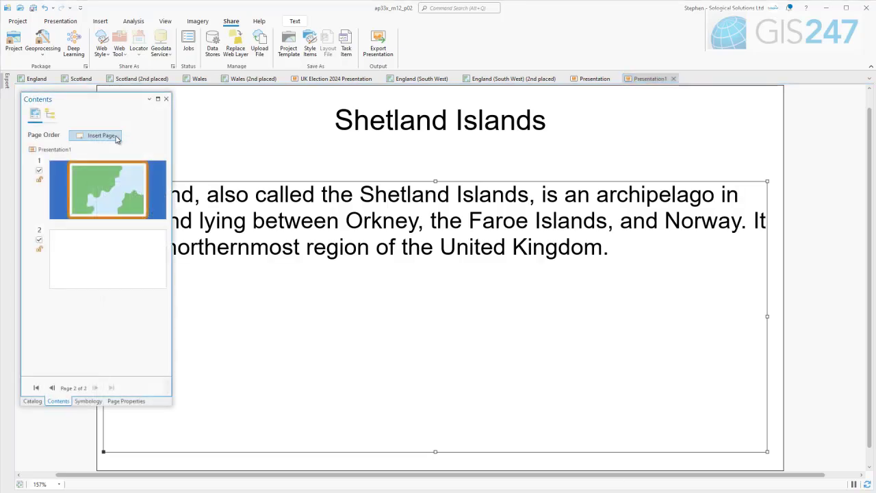
Step: Add a new image page showing the ShetlandIslands.png coastal photo
click(113, 138)
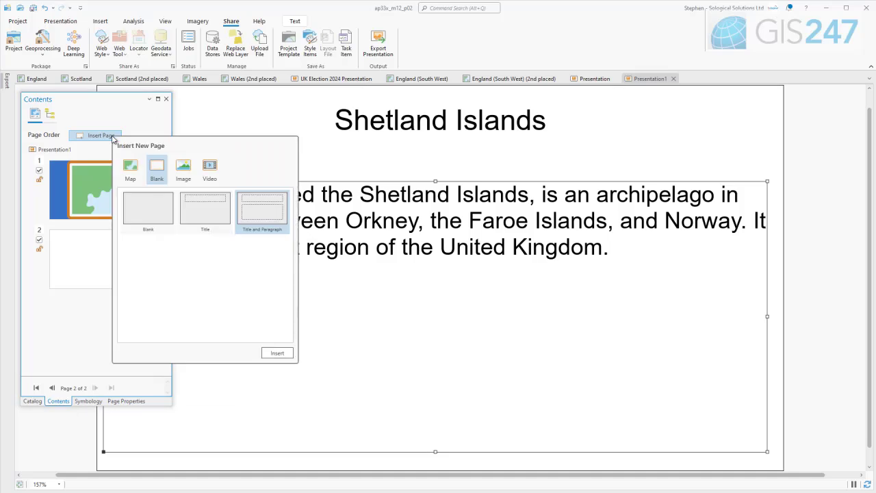
click(182, 169)
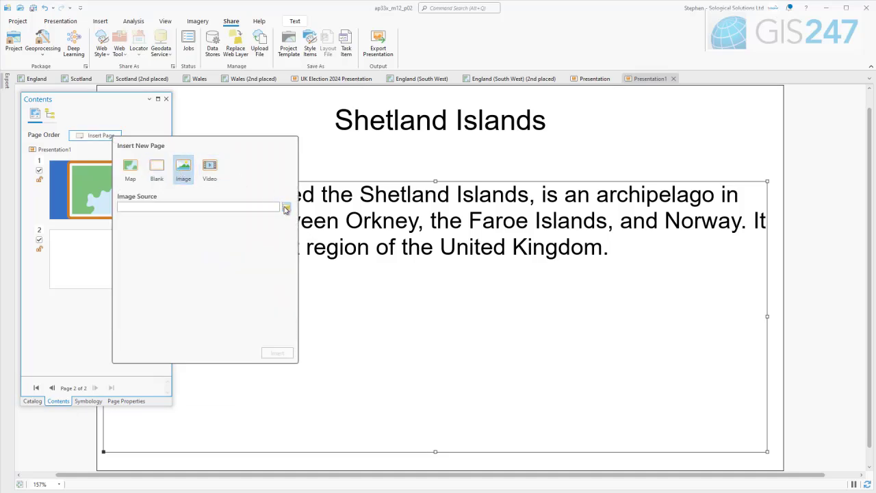
click(286, 209)
click(384, 238)
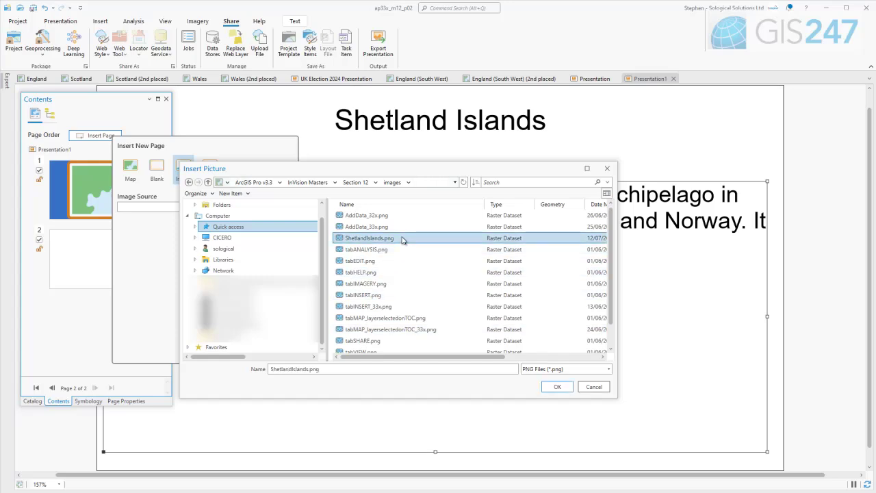
click(557, 386)
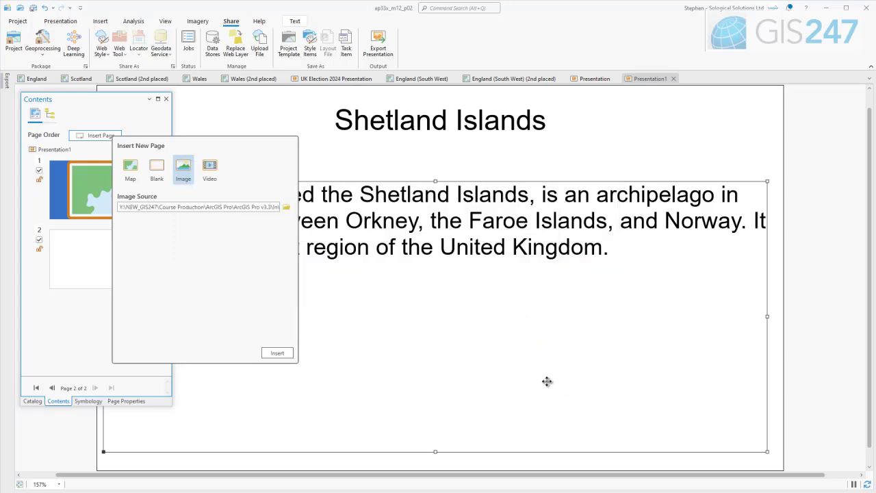
click(282, 354)
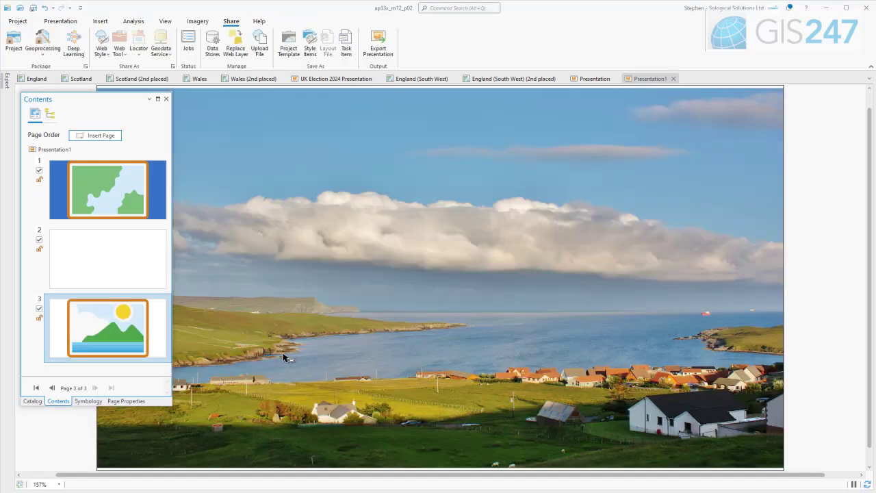
Step: Give page 3 margins of 10% top and bottom and 6% left and right
right_click(99, 324)
click(126, 322)
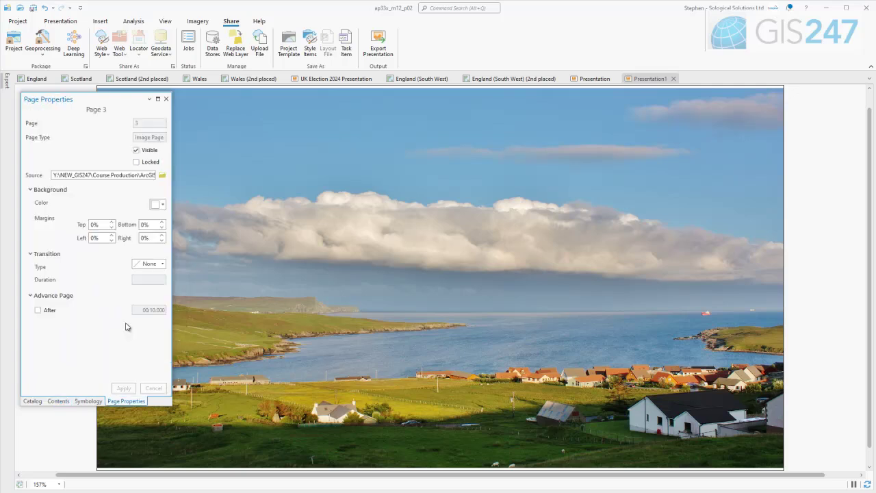
click(94, 225)
text(10)
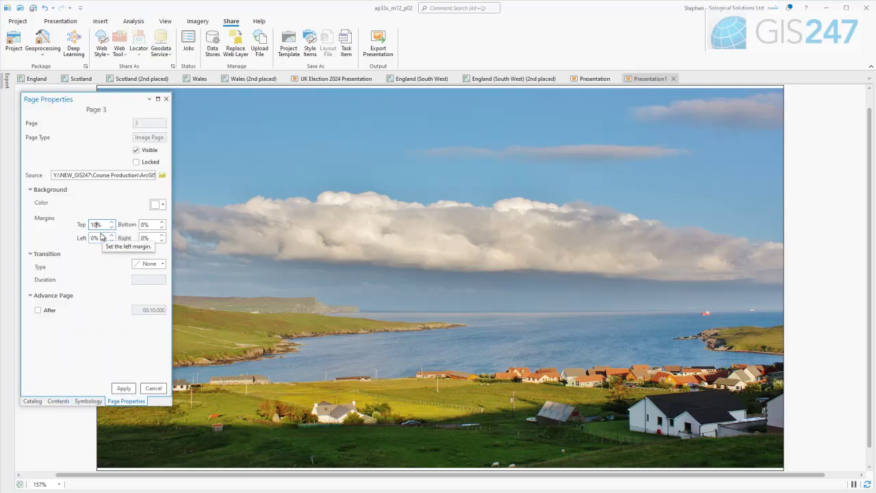
key(Tab)
text(6)
key(Tab)
text(10)
key(Tab)
text(6)
key(Tab)
click(121, 388)
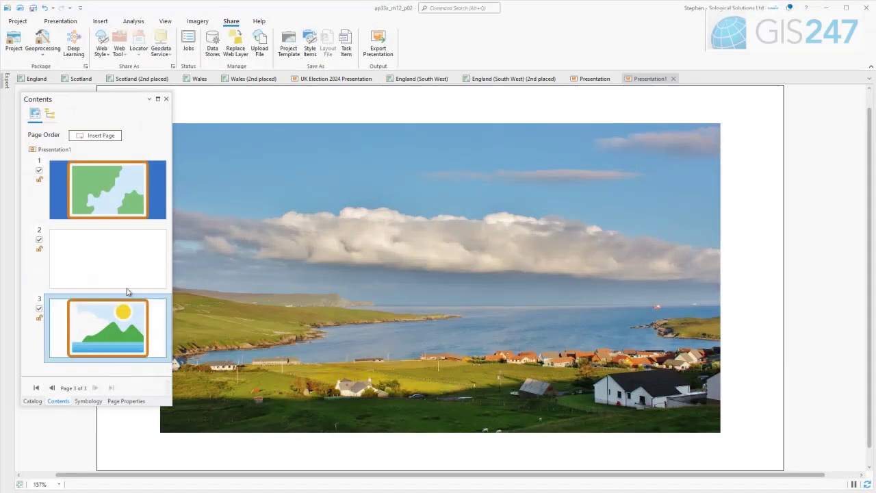
Step: Add a new video page playing shetland_ponies.avi
click(95, 136)
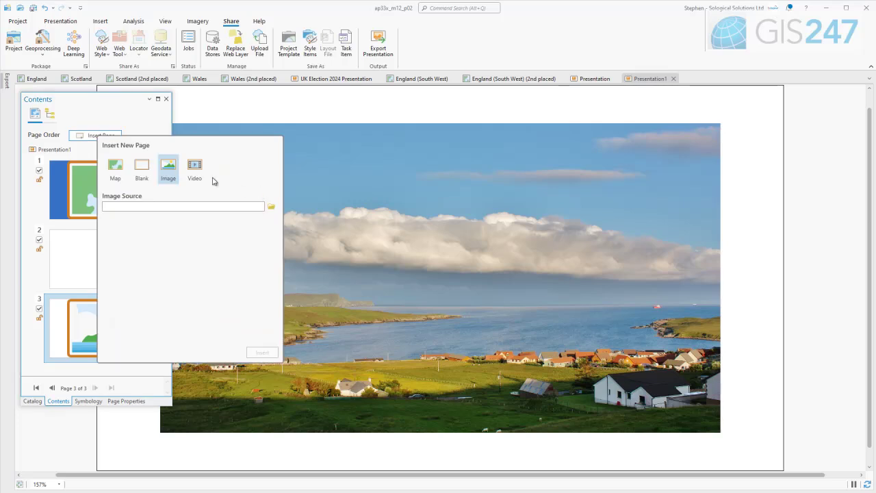
click(195, 171)
click(271, 206)
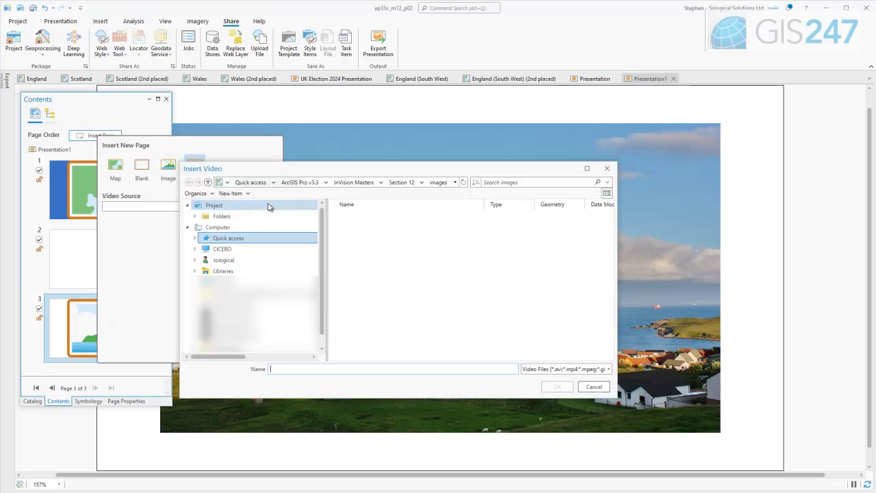
click(366, 216)
click(558, 388)
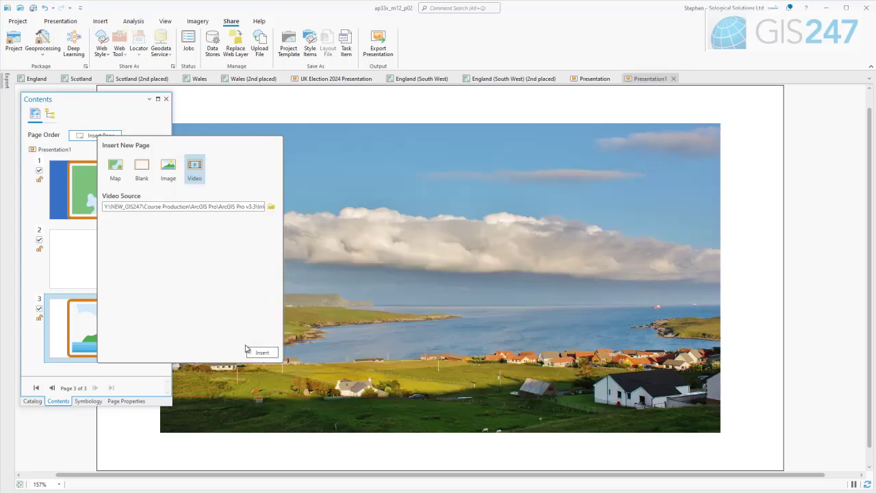
click(263, 355)
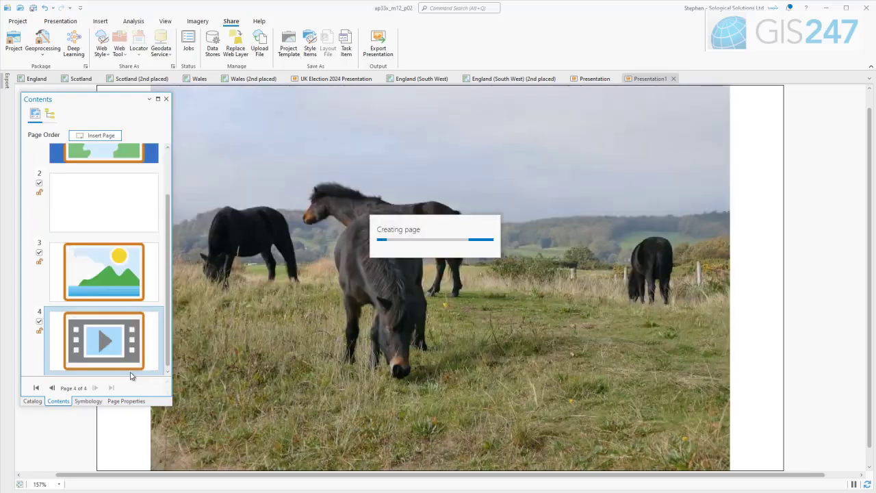
Step: Trim the page 4 video to end at 00:04.362
right_click(134, 364)
click(182, 397)
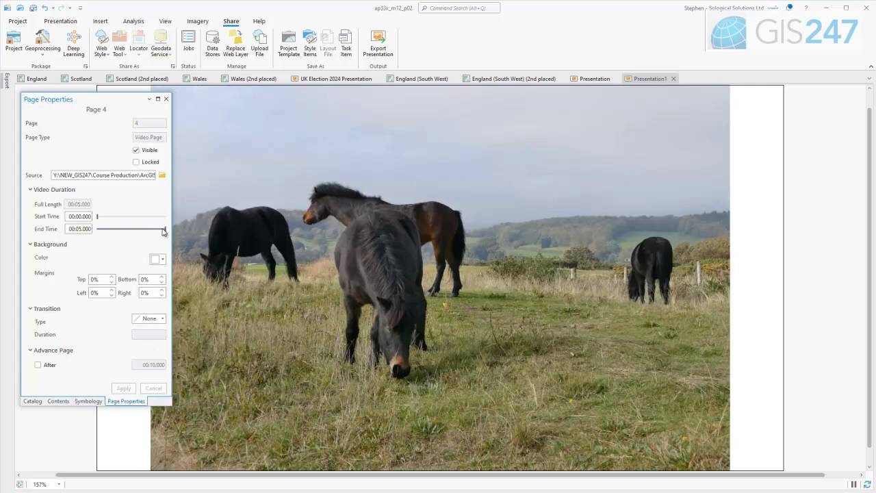
drag(165, 229, 152, 234)
Step: Set the video page margins to 10% top and bottom and 4% sides
click(93, 280)
text(1)
key(Tab)
text(4)
key(Tab)
text(10)
key(Tab)
key(Tab)
click(123, 388)
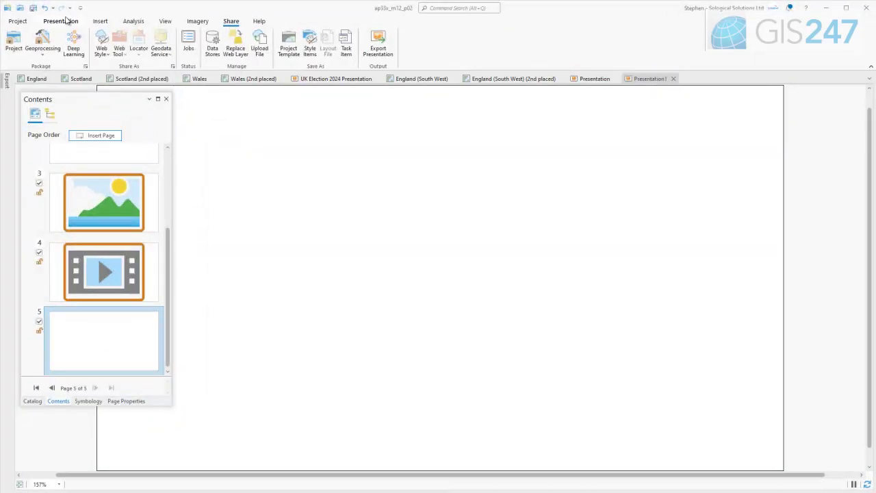
Step: Choose a picture element using the ShetlandIslands.png photo
click(100, 21)
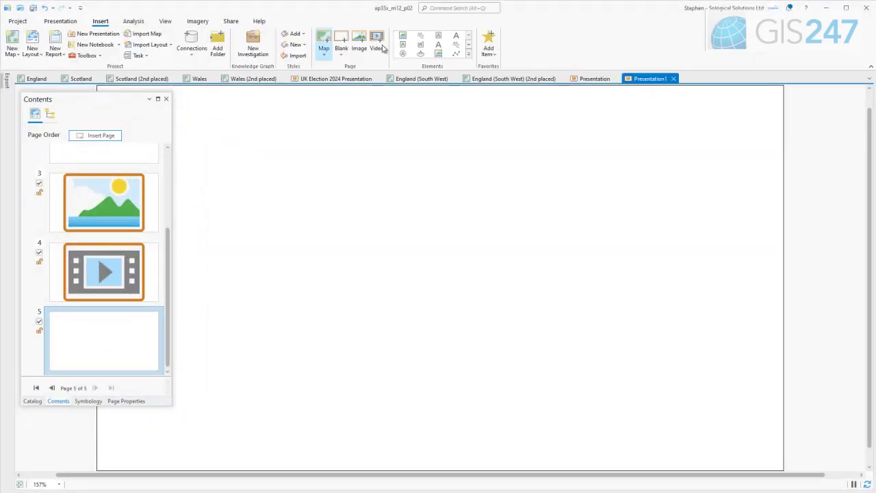
click(468, 54)
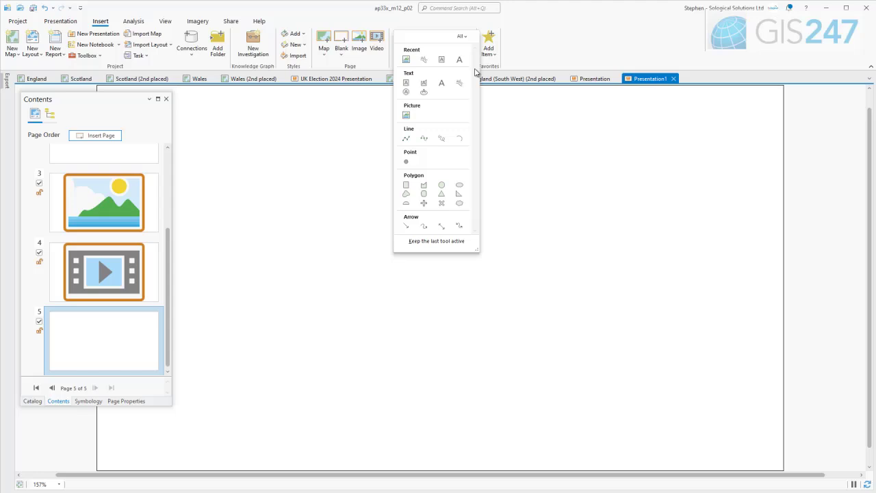
click(406, 115)
click(405, 123)
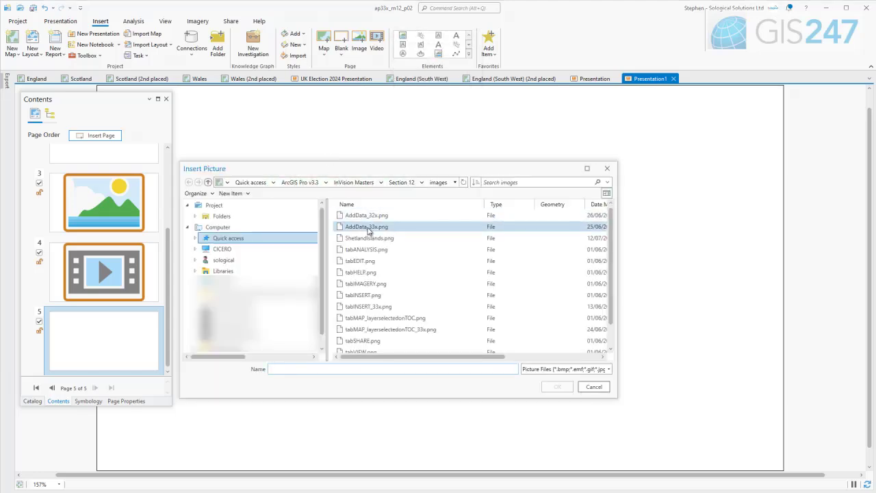
click(385, 240)
click(558, 387)
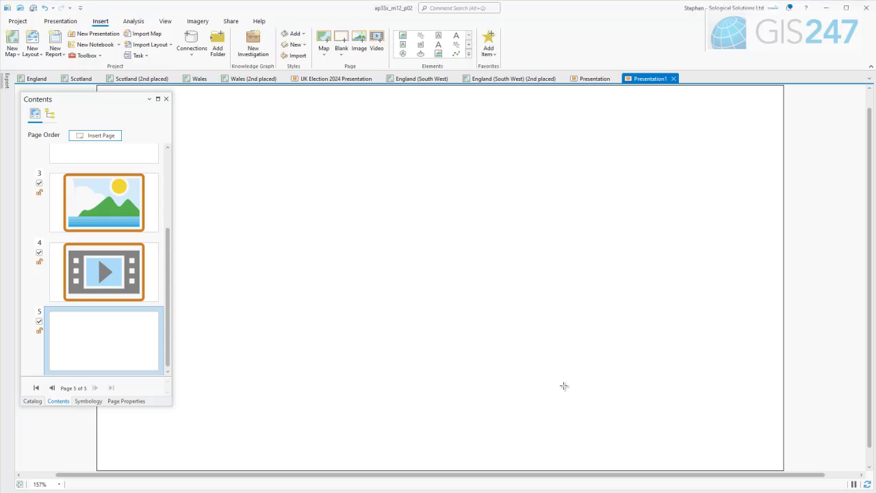
Step: Draw the picture frame on page 5, then enlarge it and move it toward the centre
drag(279, 139, 606, 329)
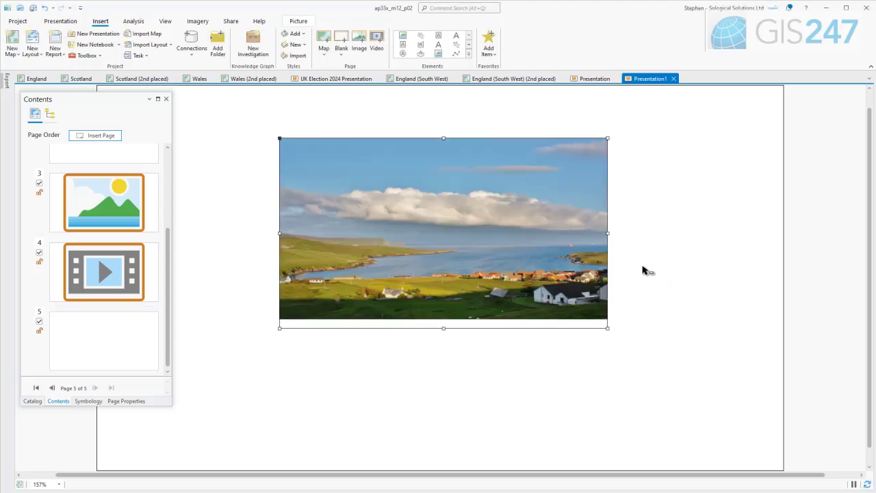
drag(605, 328, 696, 175)
drag(513, 241, 484, 317)
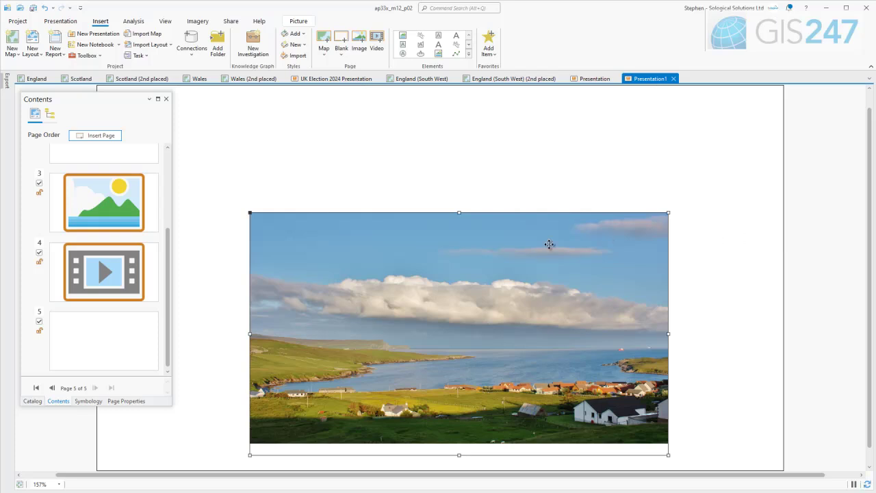
Step: Reorder the pages so the Shetland coast photo is page 3, before the pony video page
click(147, 286)
drag(165, 275, 166, 198)
drag(128, 373, 140, 295)
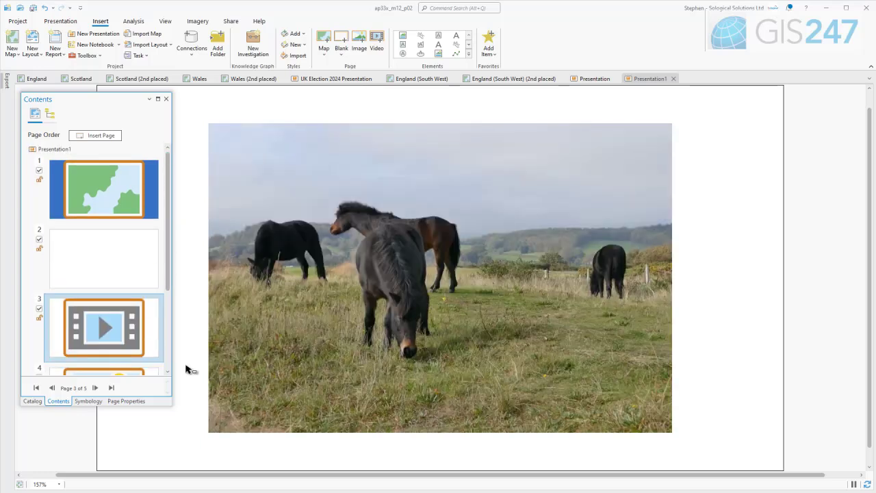
click(141, 372)
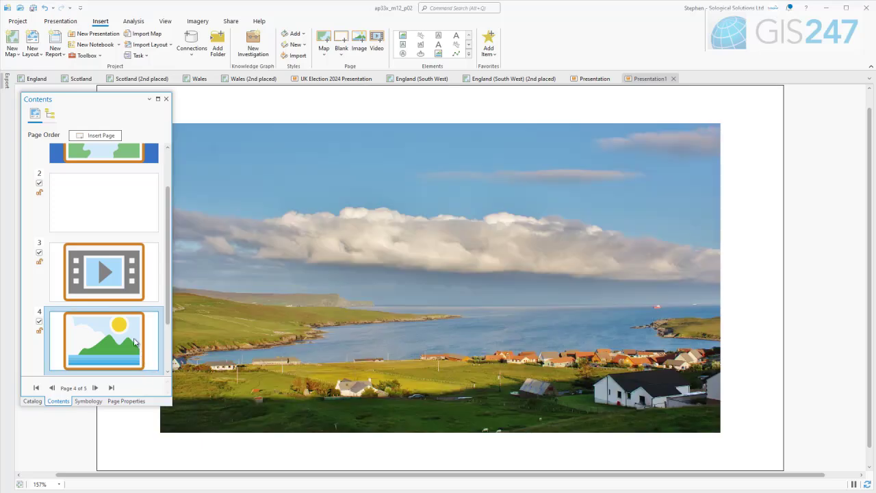
drag(135, 342, 130, 197)
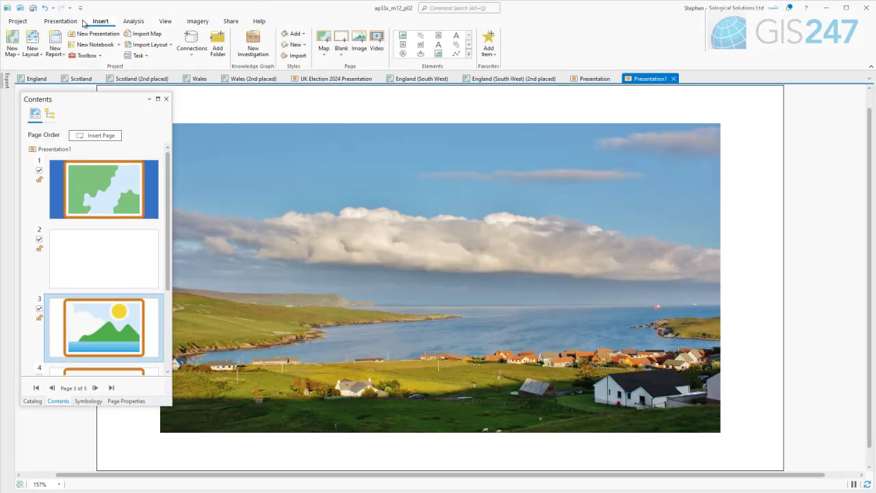
Step: Switch the side pane to the Catalog to list the project's presentations
click(68, 22)
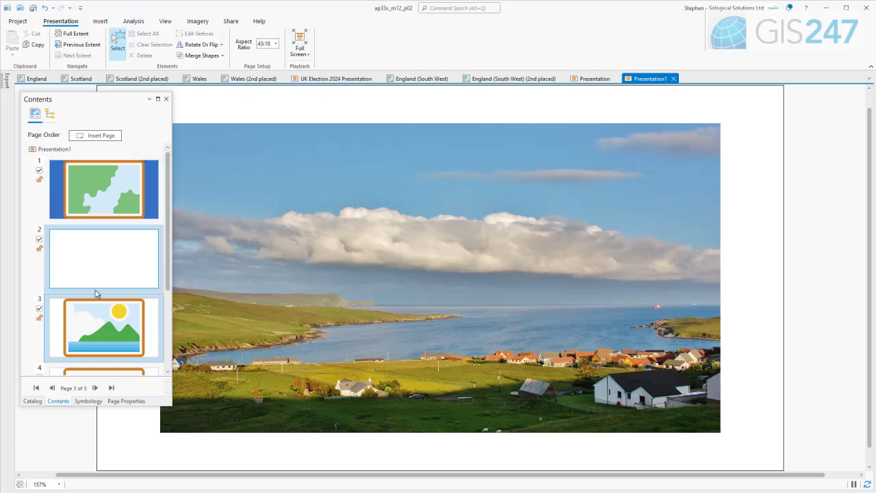
click(32, 401)
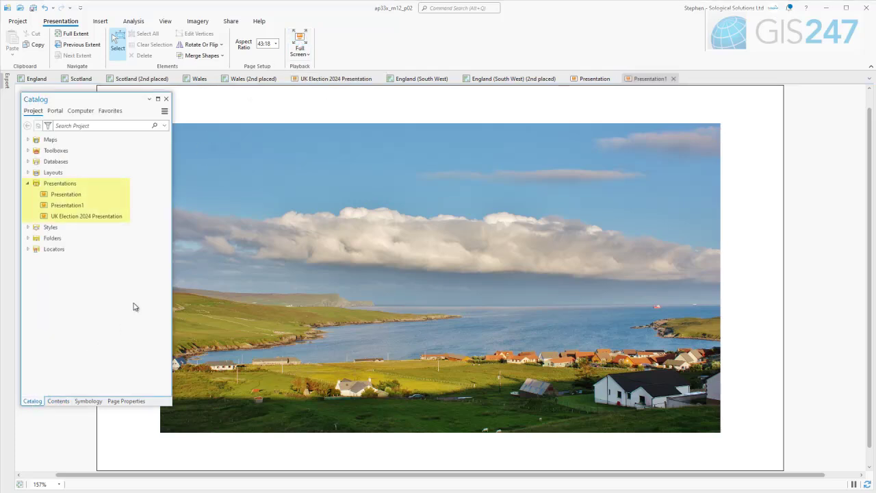